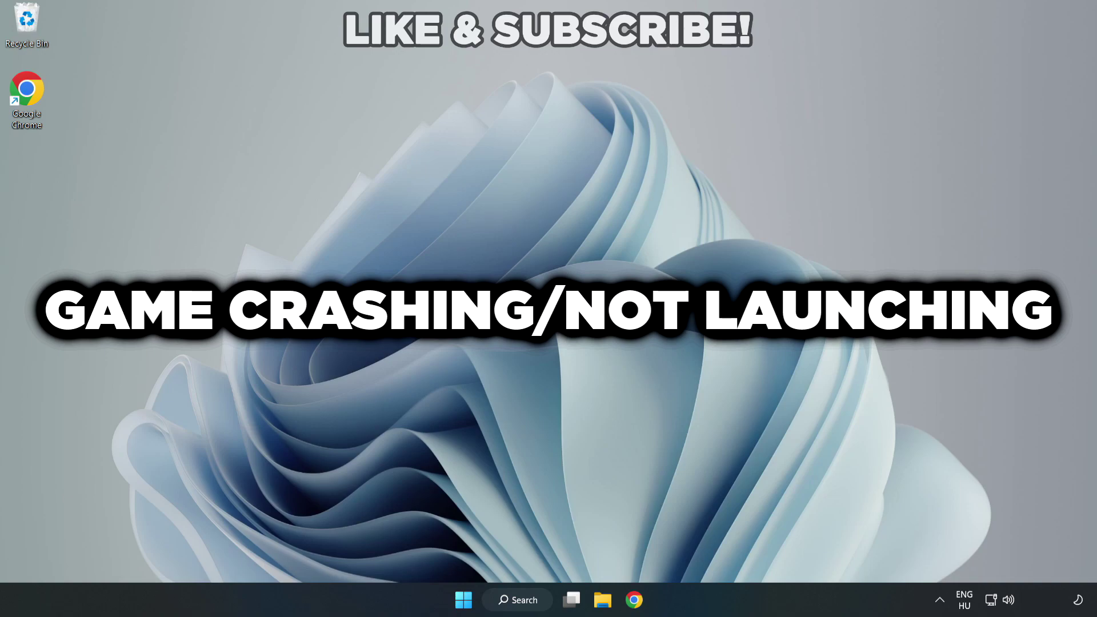
- Search Windows for 'device manager' and launch Device Manager from the results
click(524, 598)
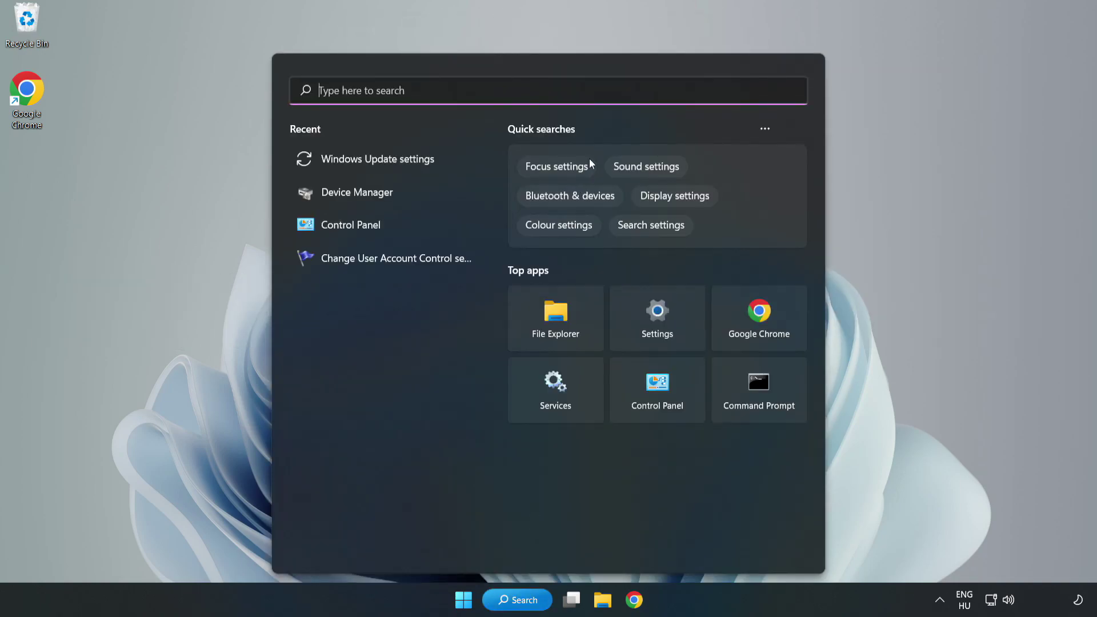
text(device m)
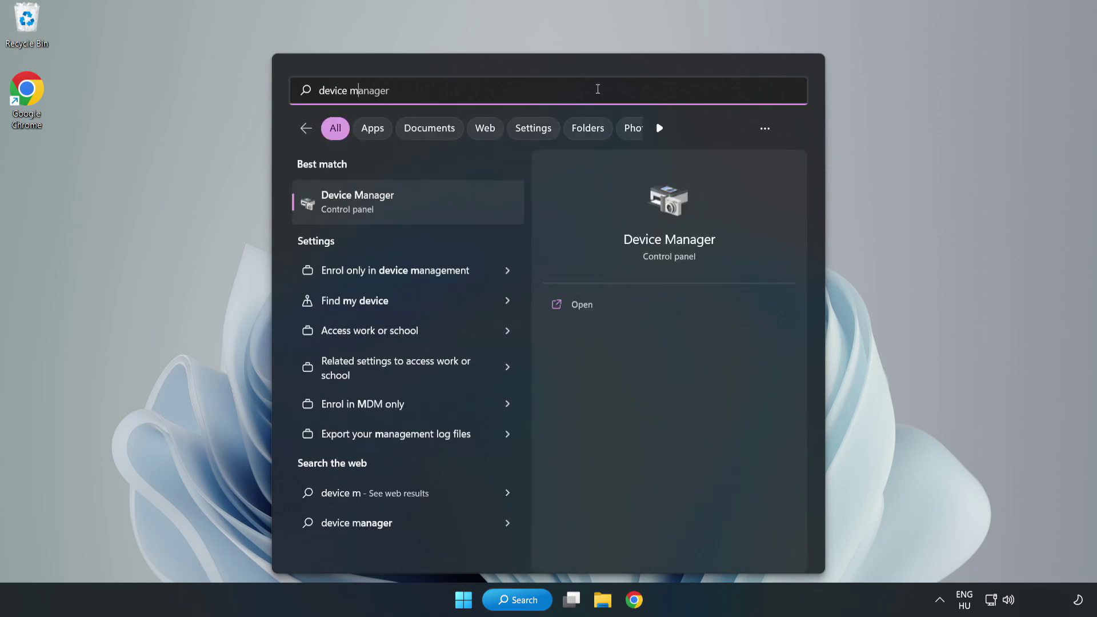
text(anager)
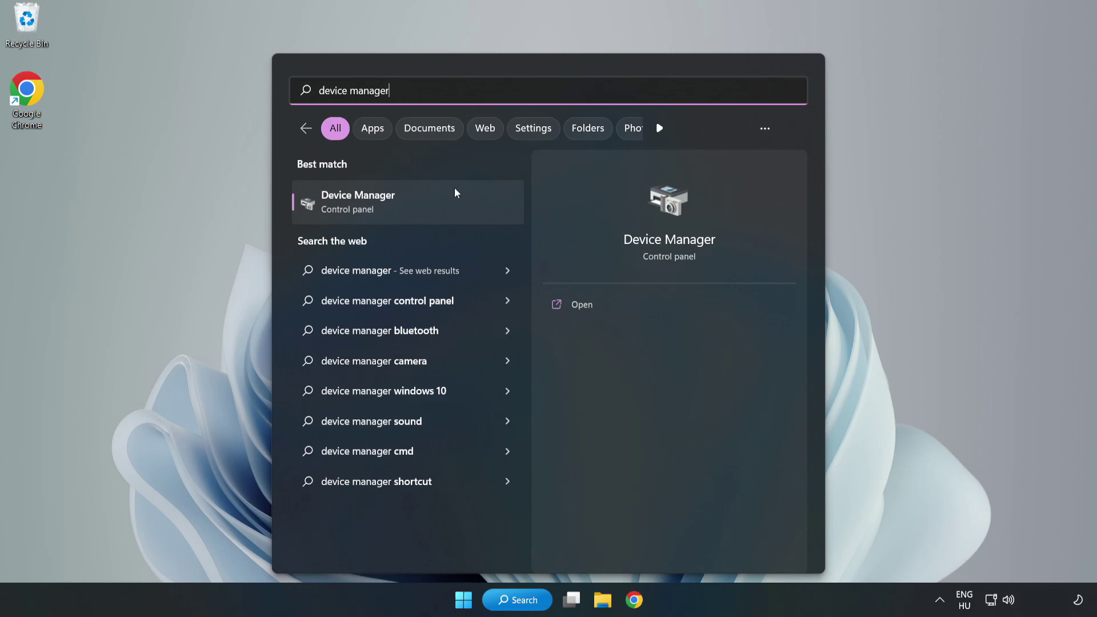
click(409, 212)
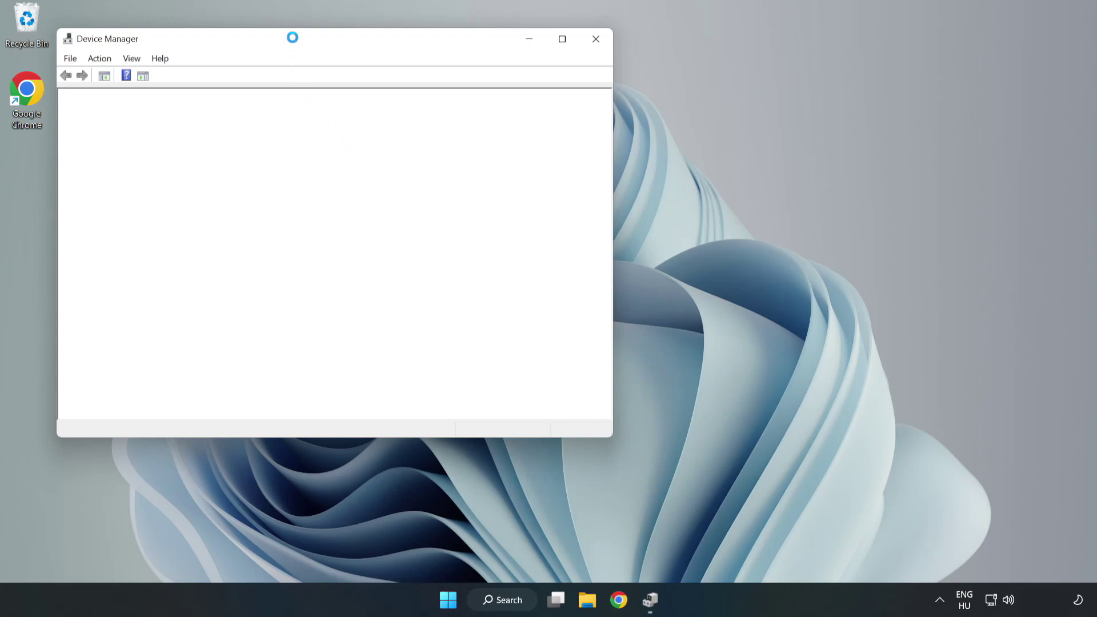
- Start the Update driver wizard for the VMware SVGA 3D adapter under Display adapters
drag(293, 40, 489, 99)
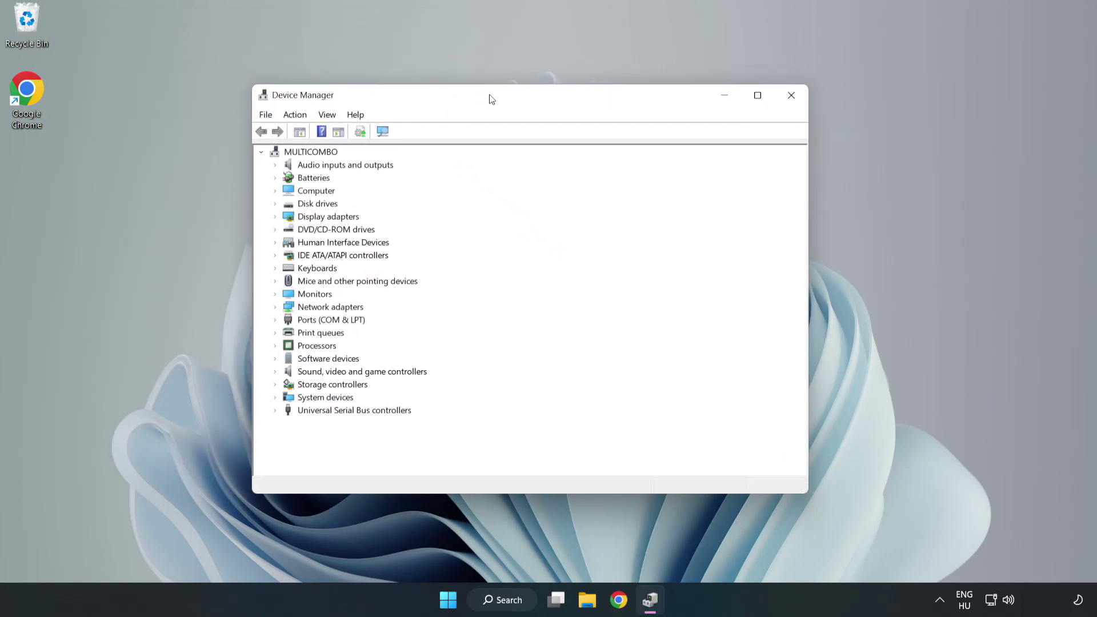
click(293, 218)
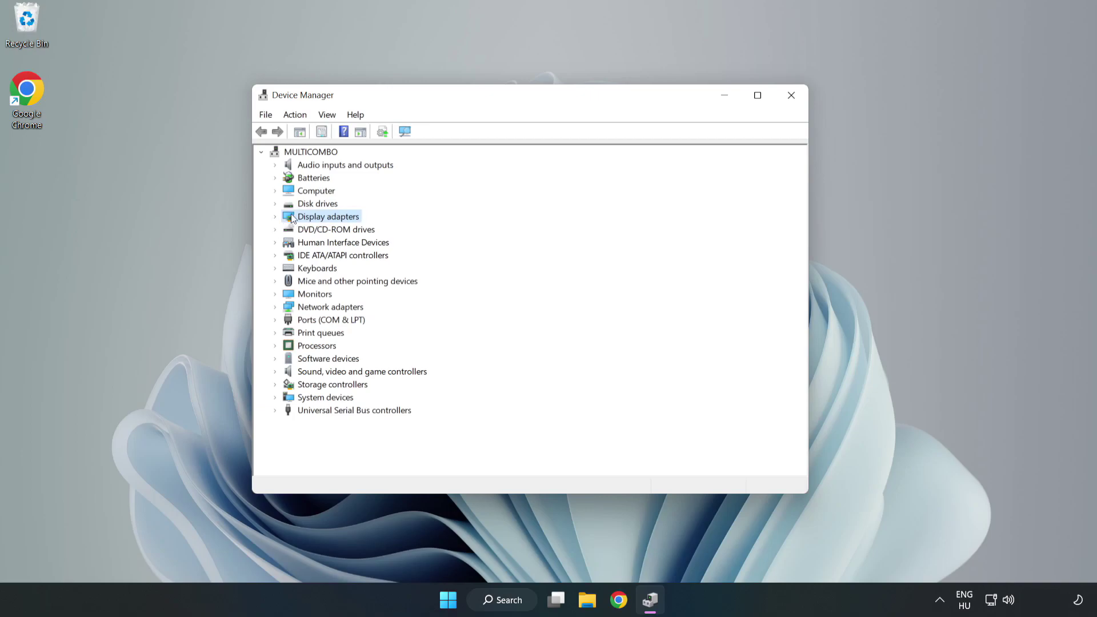
click(275, 217)
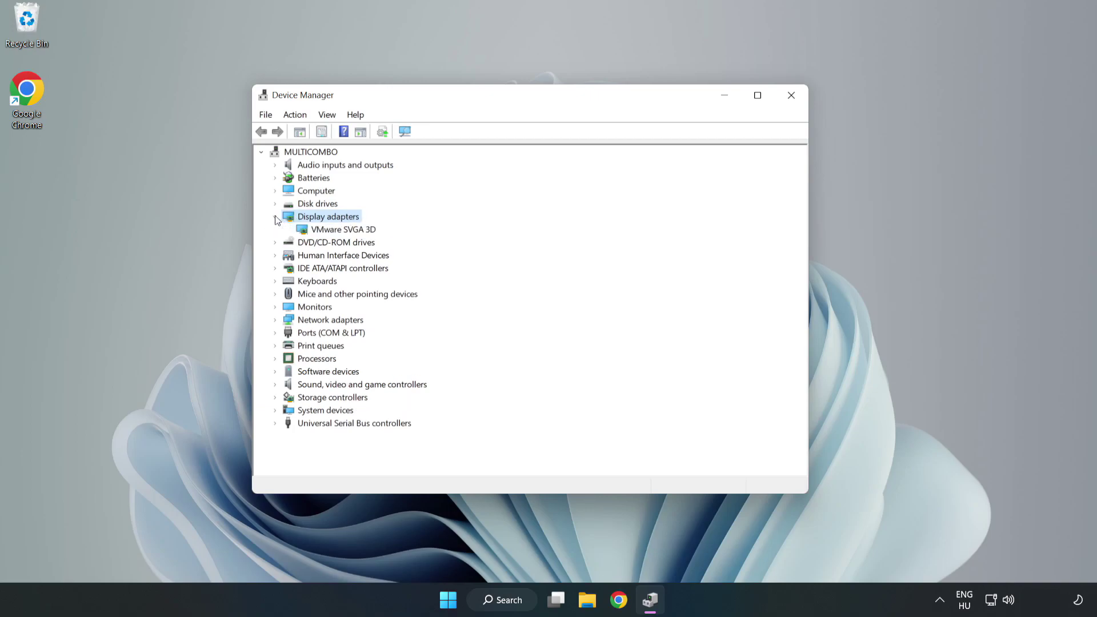
click(306, 229)
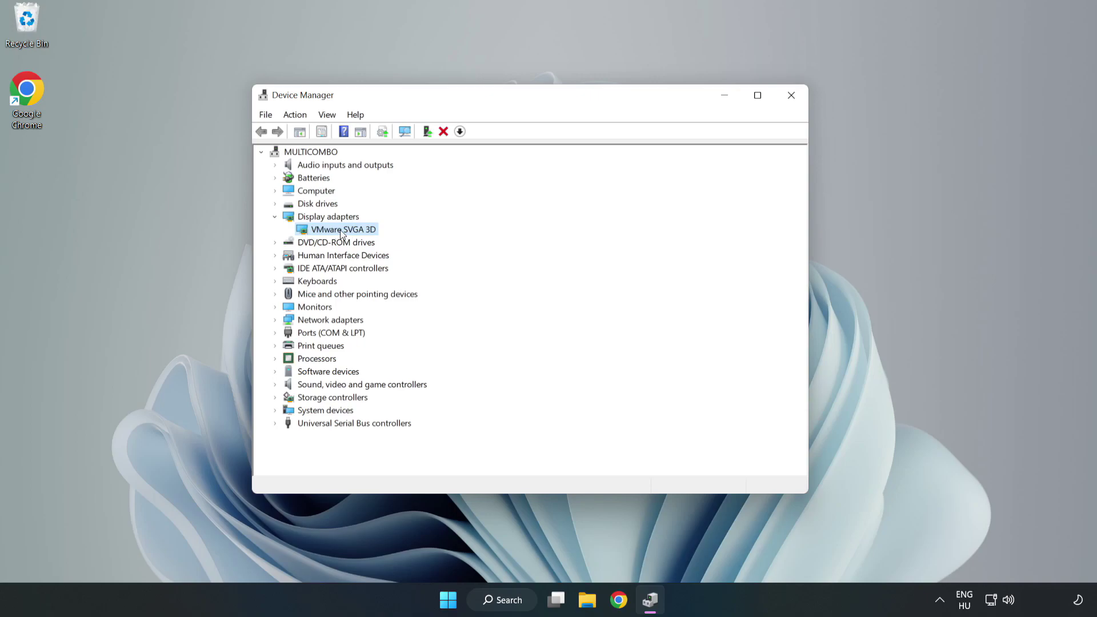
right_click(338, 230)
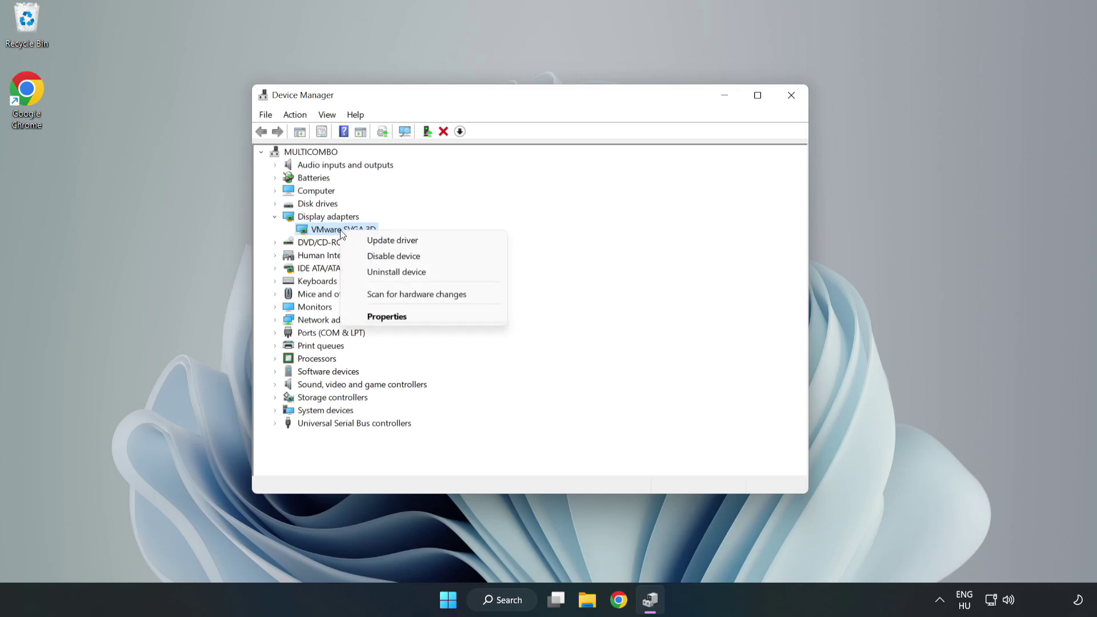
click(425, 241)
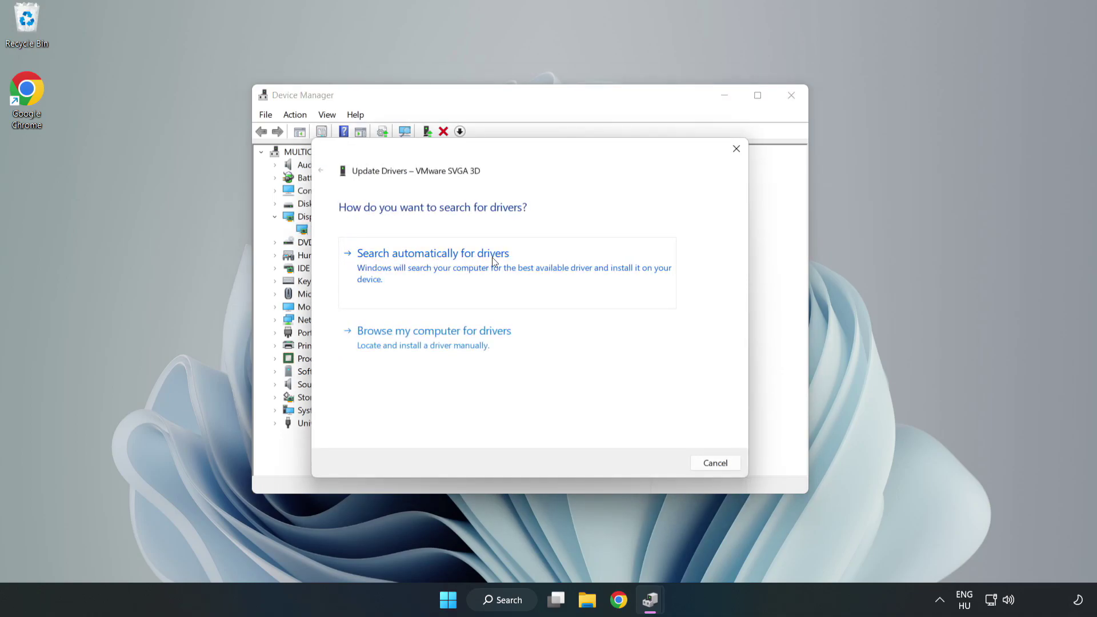
- Auto-search for a VMware SVGA 3D driver, confirm the best is installed, and close Device Manager
click(436, 266)
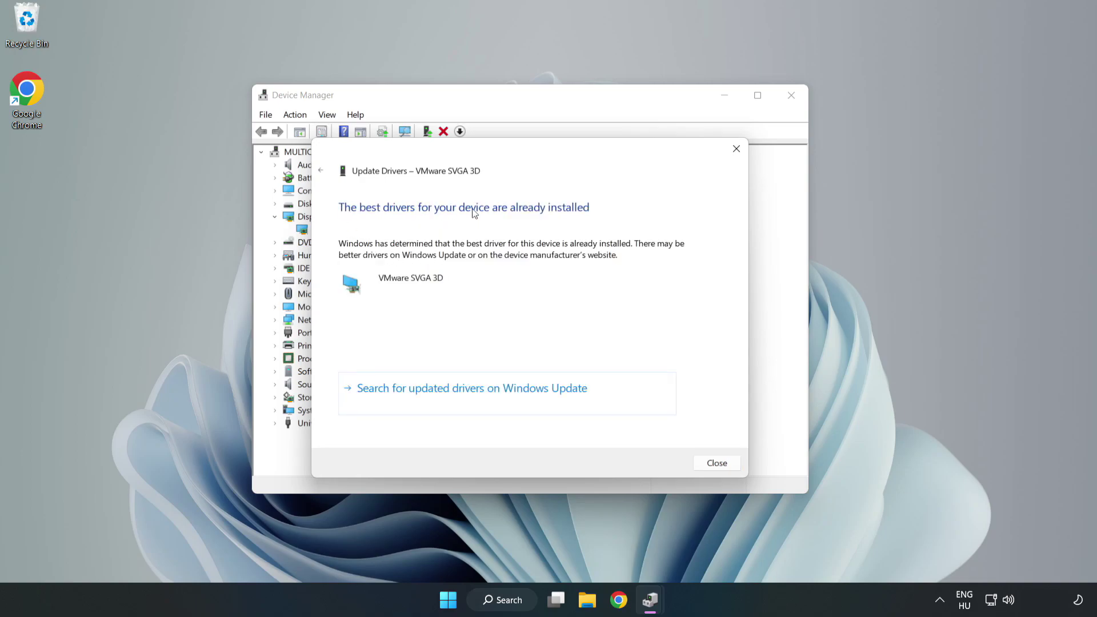
click(718, 463)
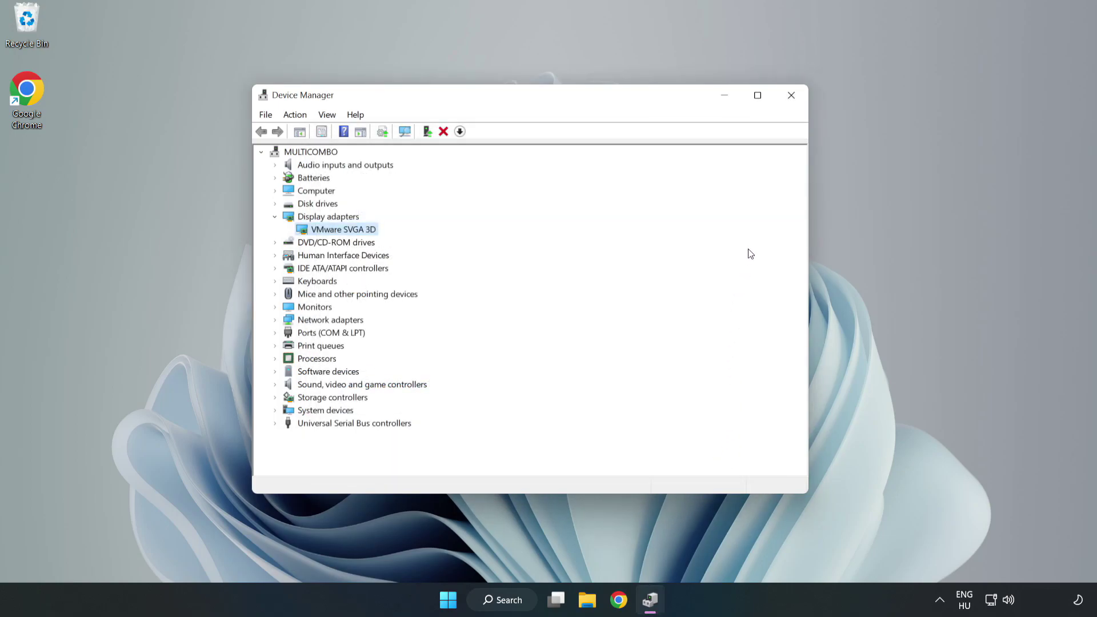
click(791, 97)
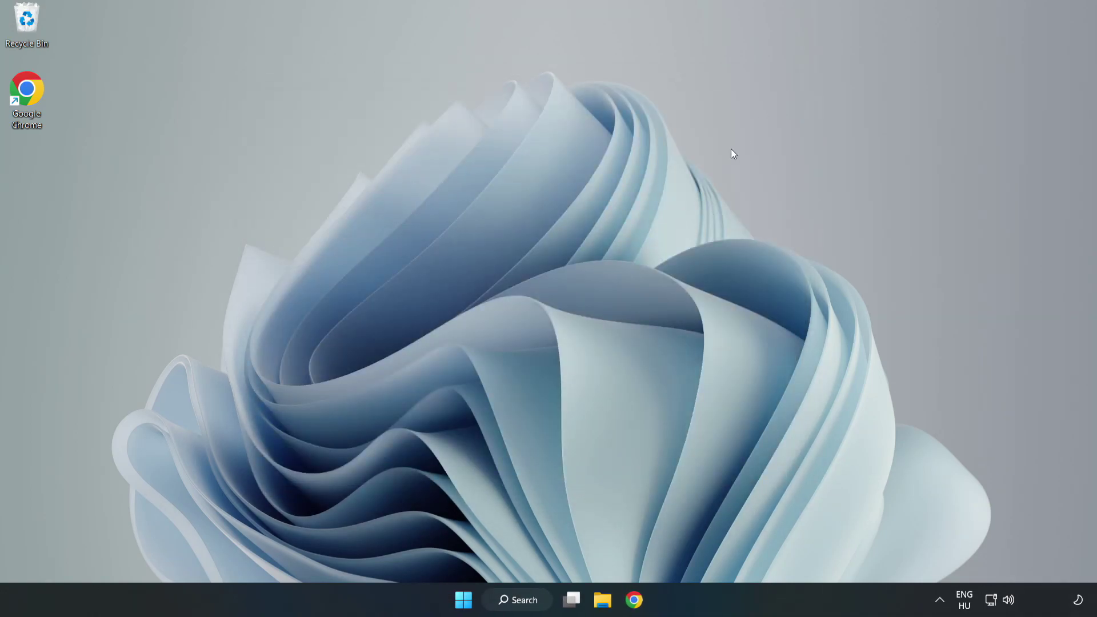
- Search Windows for 'updates' and open the Windows Update settings page
click(509, 600)
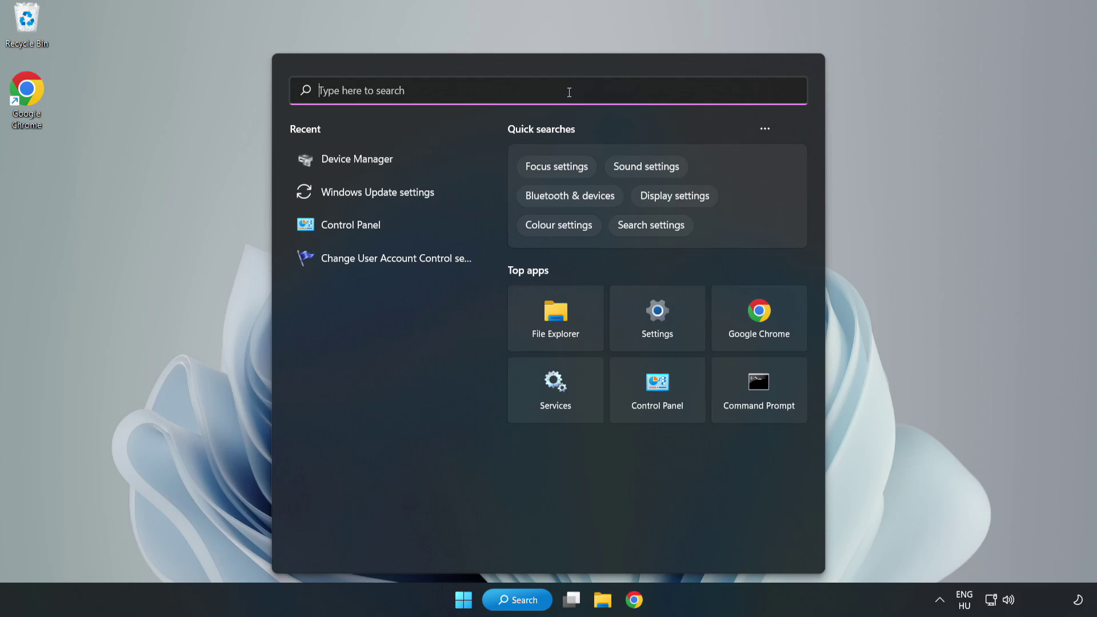
text(updates)
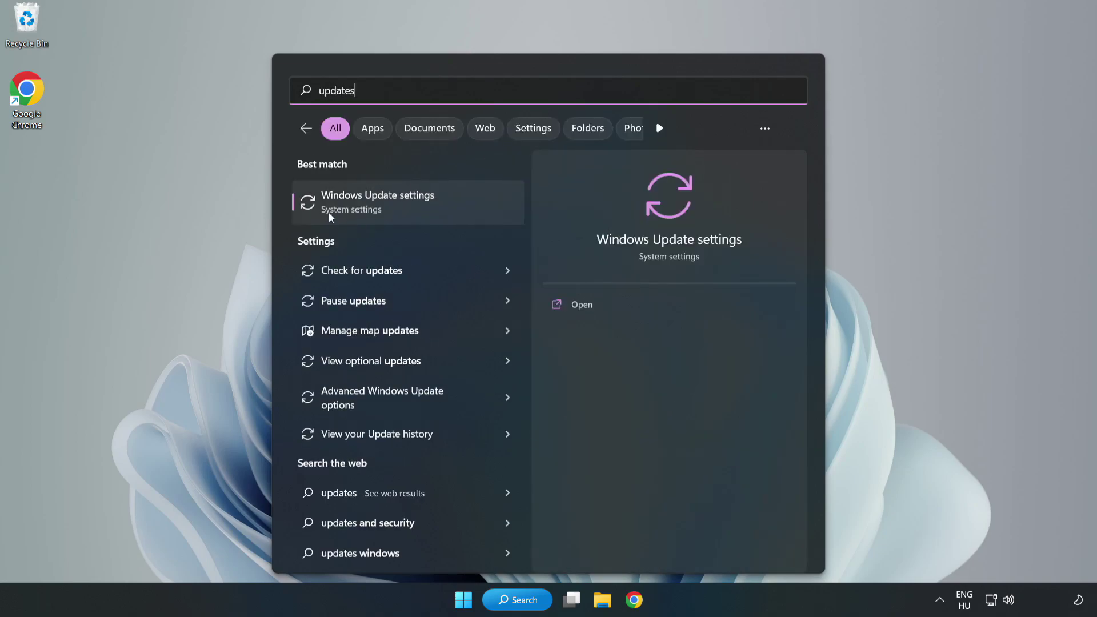
click(392, 208)
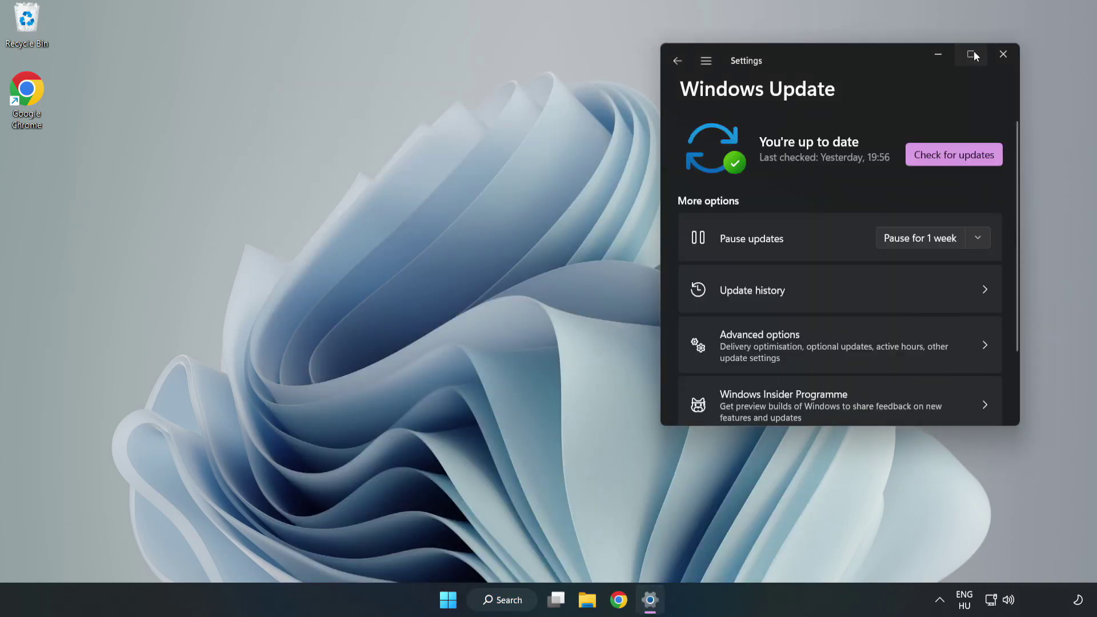
- Maximize Settings, run Check for updates until it reports up to date, then close Settings
click(971, 54)
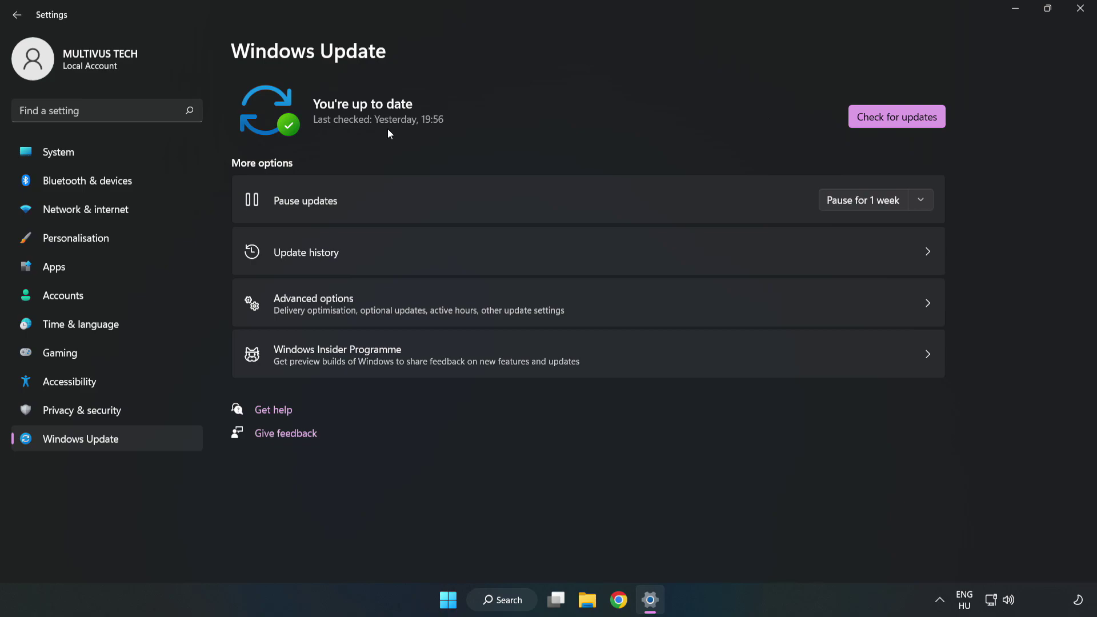
click(901, 119)
click(1080, 9)
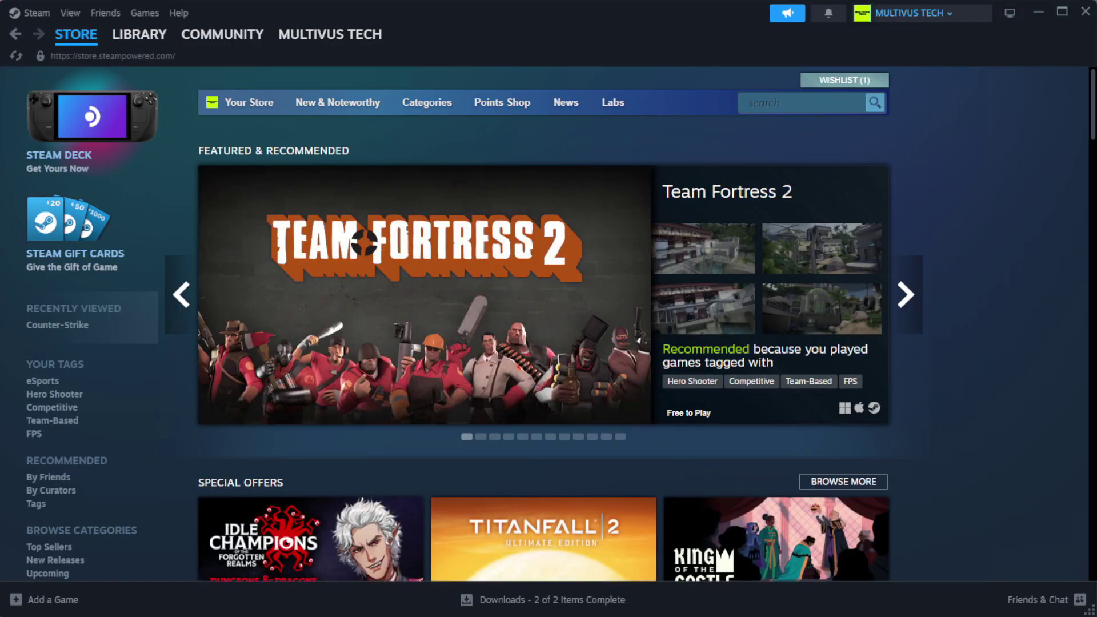
- Go to the Steam Library home and bring up the menu for YOUR NOT WORKING GAME
mouse_move(150, 38)
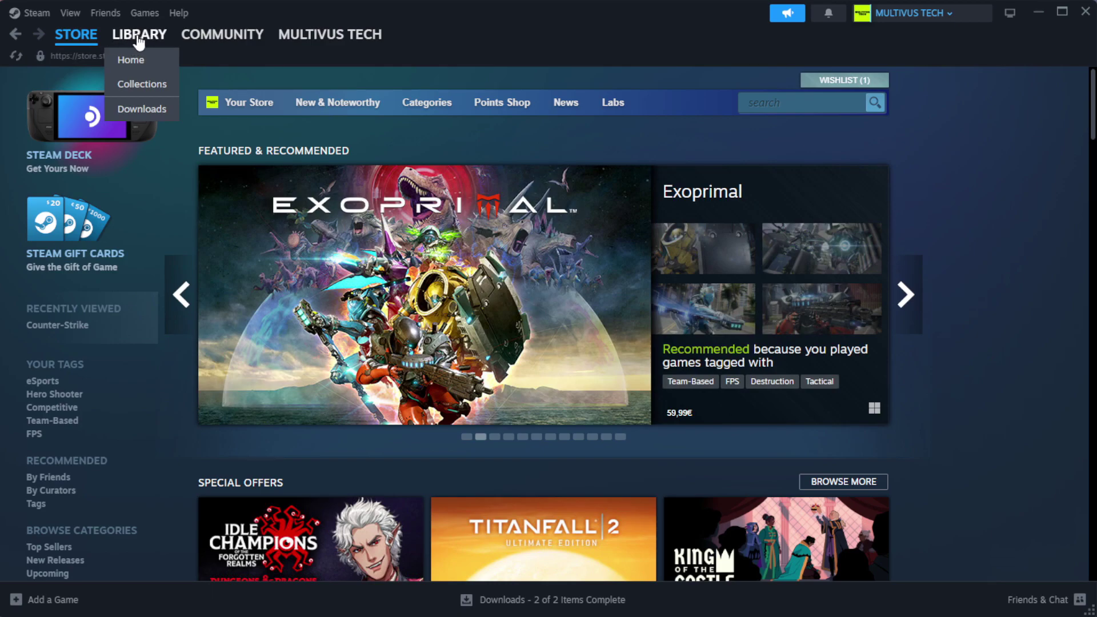
click(158, 60)
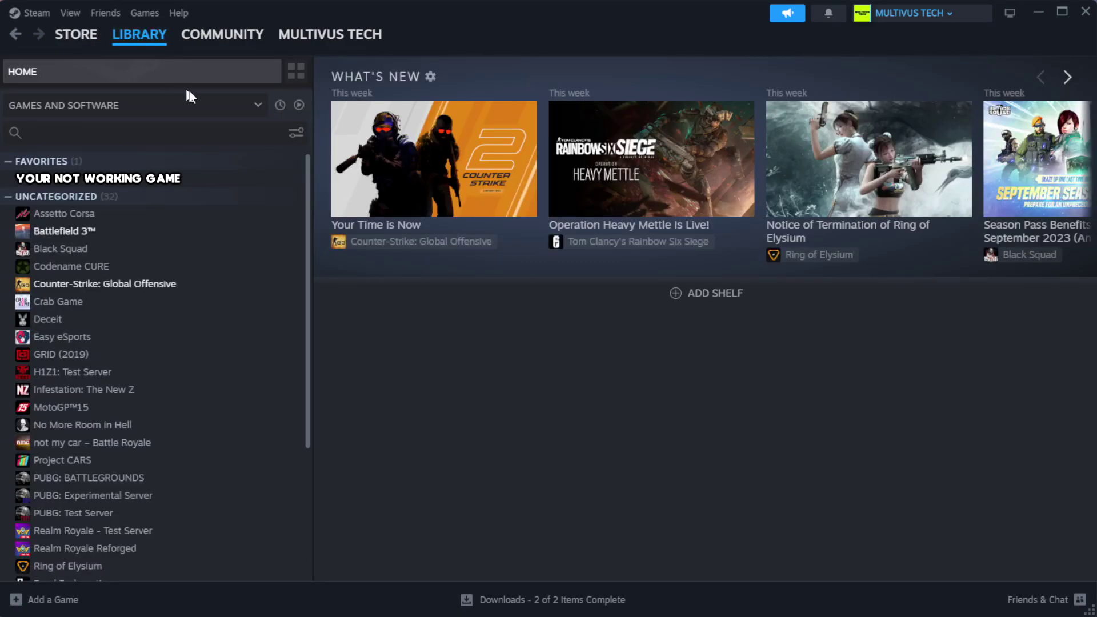
right_click(270, 181)
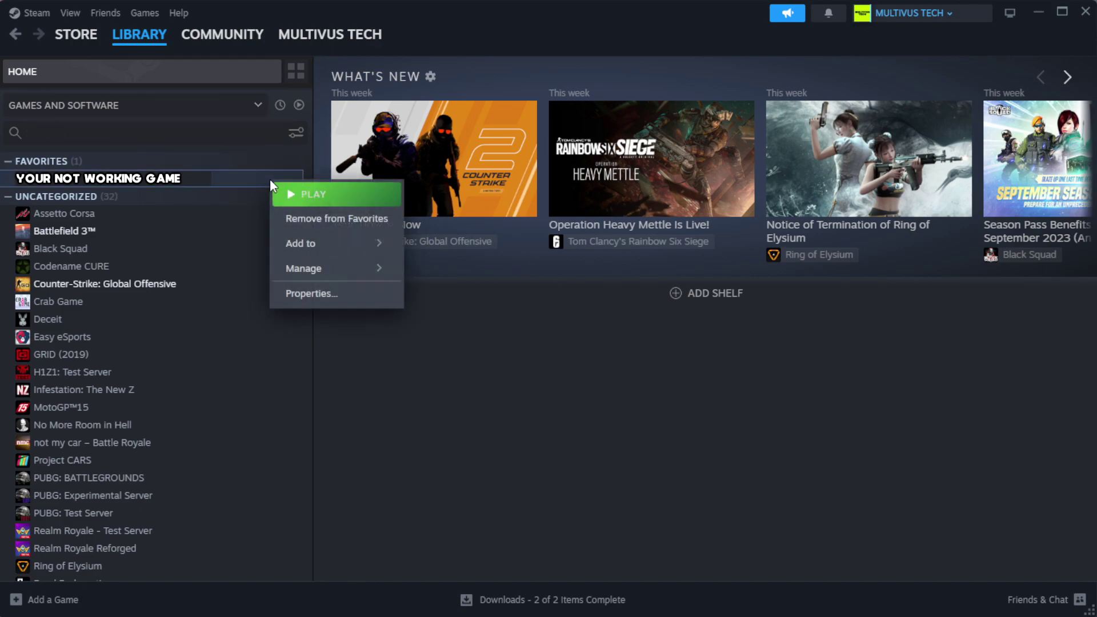
- Verify the integrity of the game's 1039 installed files from its Installed Files properties
click(343, 298)
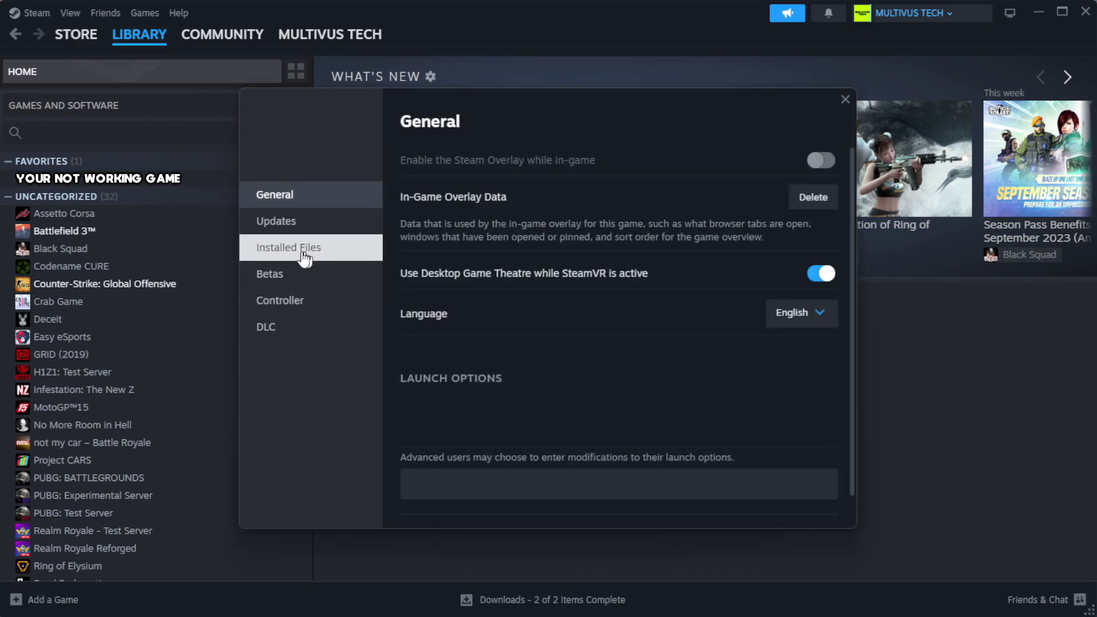
click(361, 260)
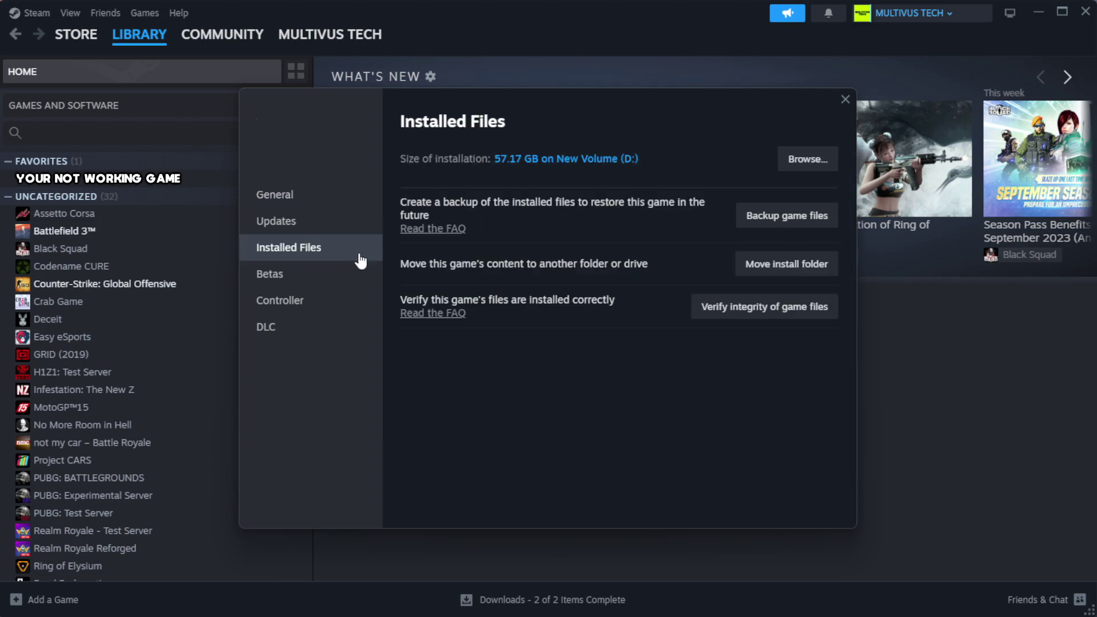
click(772, 318)
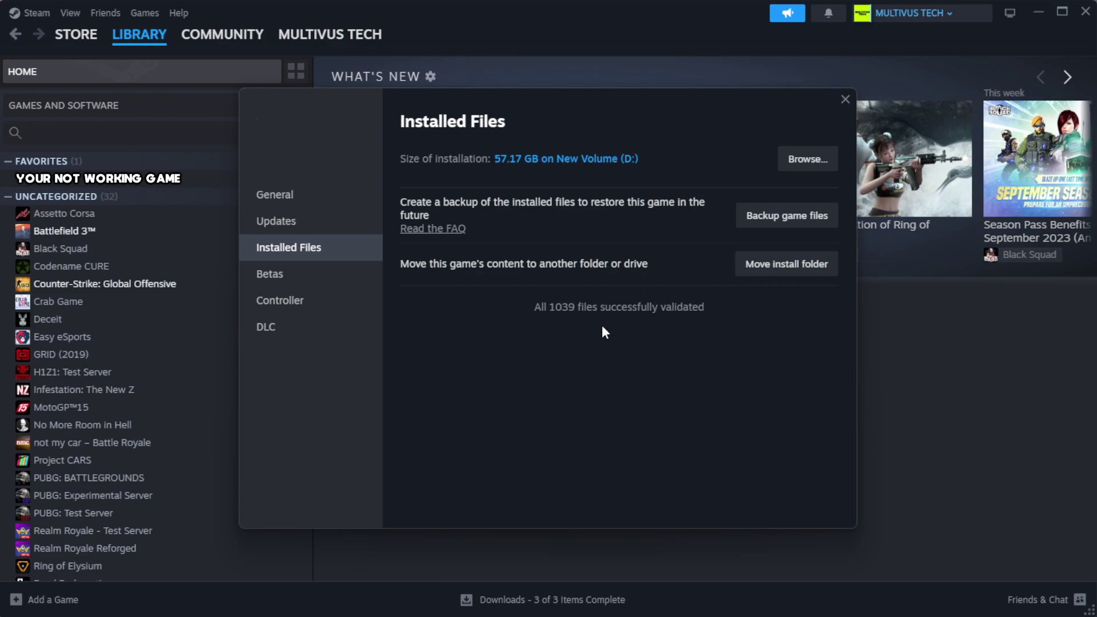
- Browse to the game's install folder and bring up the YOUR NOT WORKING GAME shortcut's menu
click(805, 160)
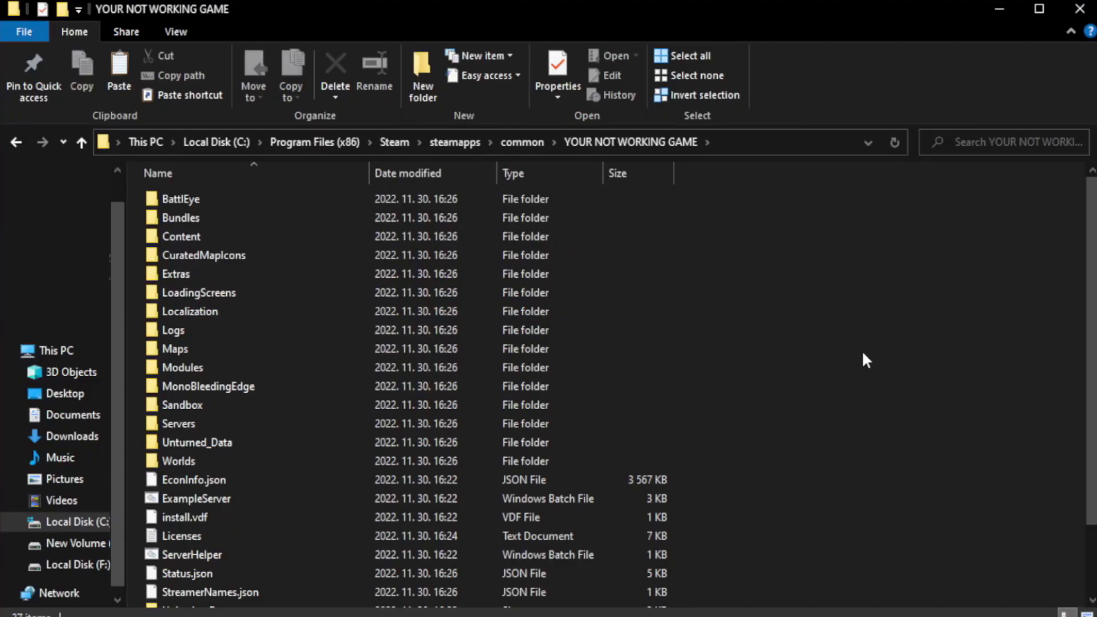
drag(1093, 343, 1094, 409)
click(380, 598)
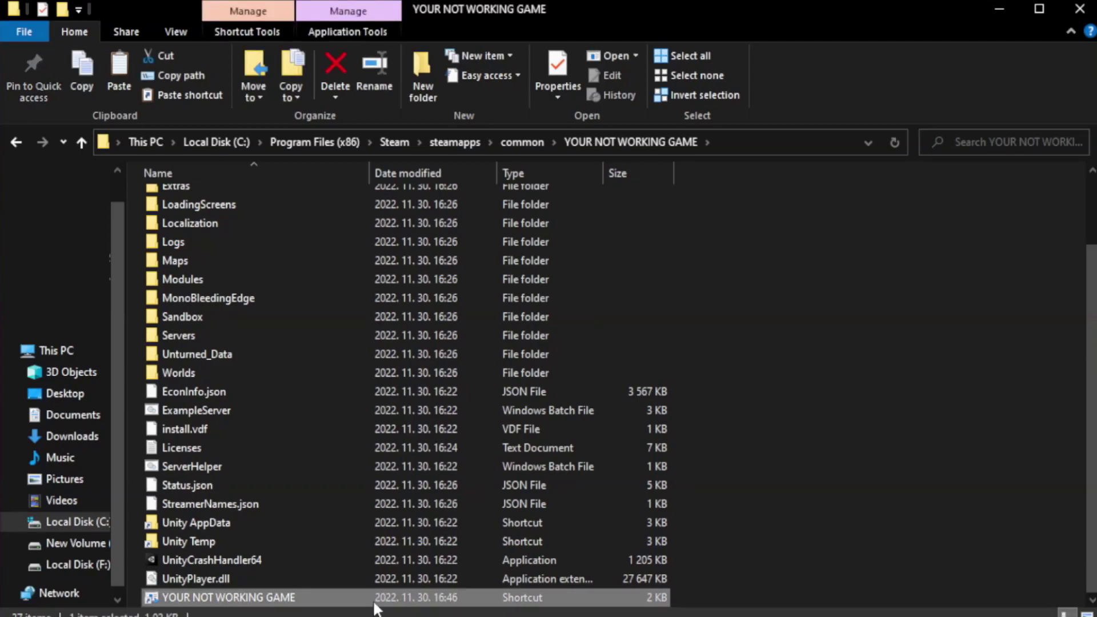
right_click(367, 598)
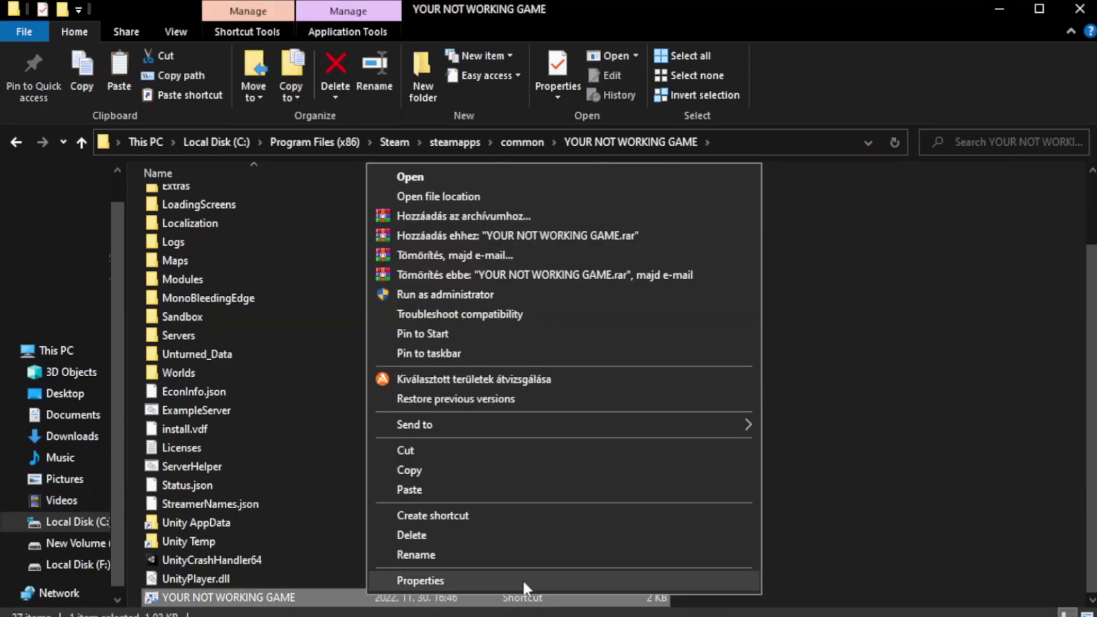
- Set the shortcut to Windows 8 compatibility, fullscreen optimizations off, run as administrator, and apply
click(558, 579)
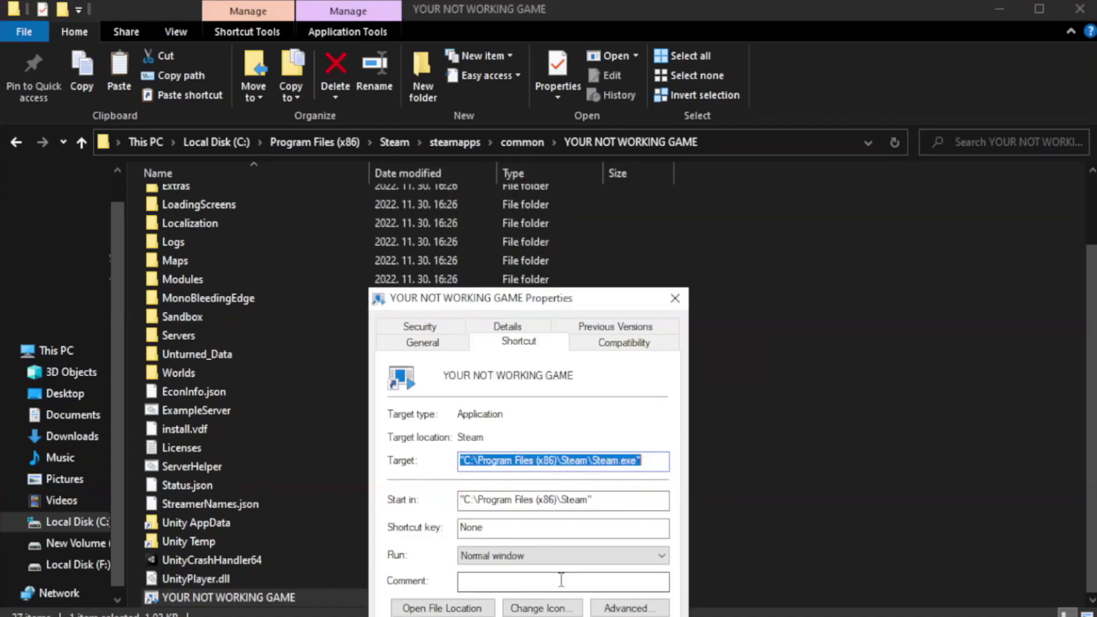
drag(552, 304, 551, 112)
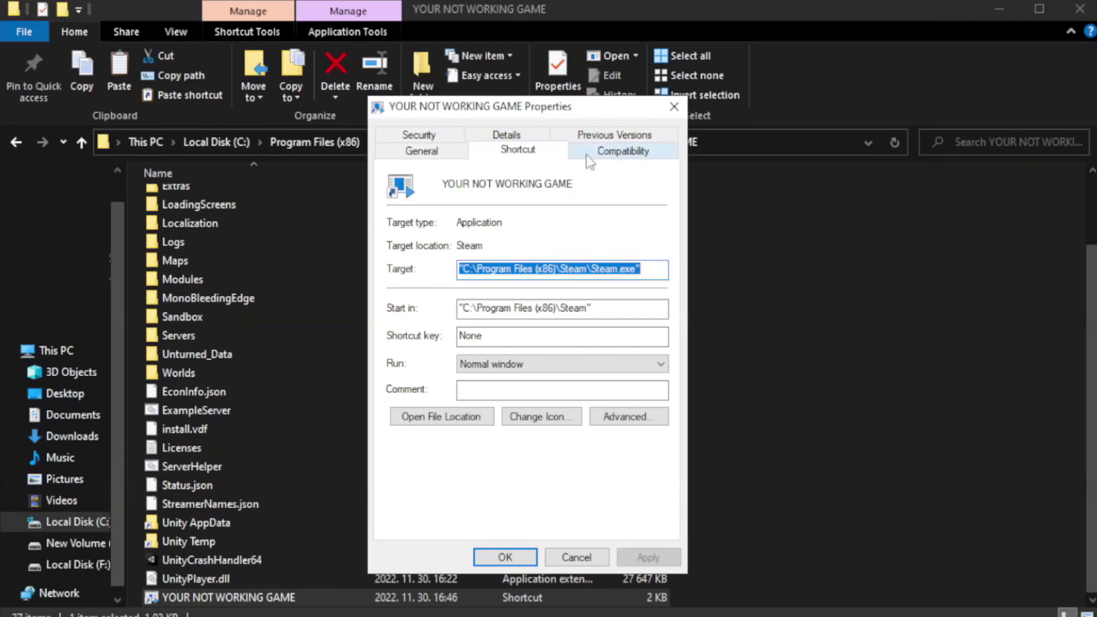
click(620, 159)
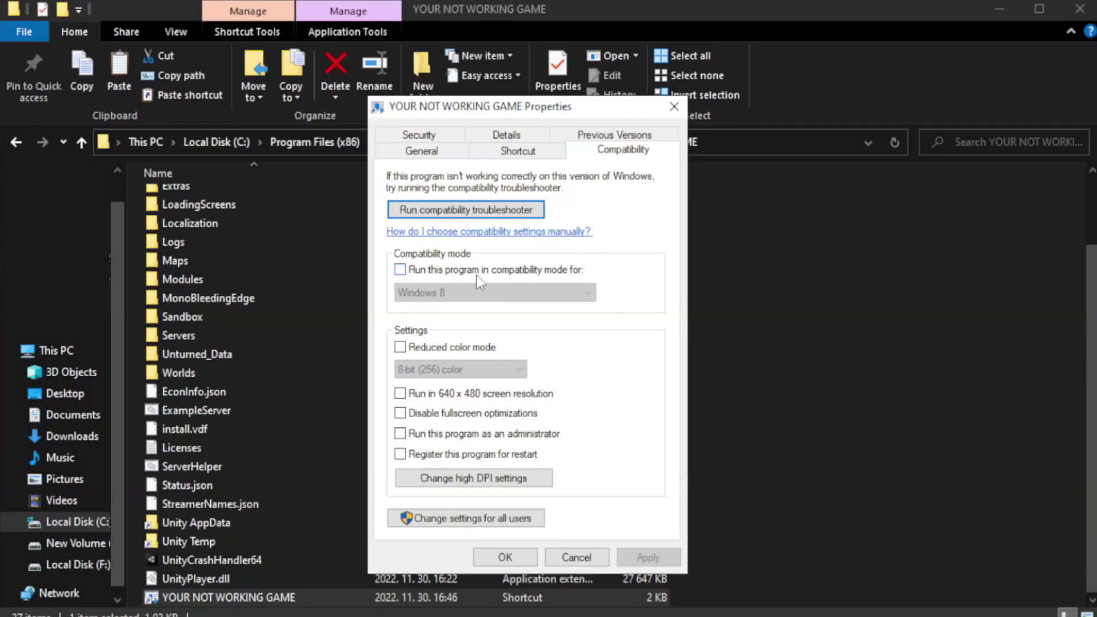
click(434, 273)
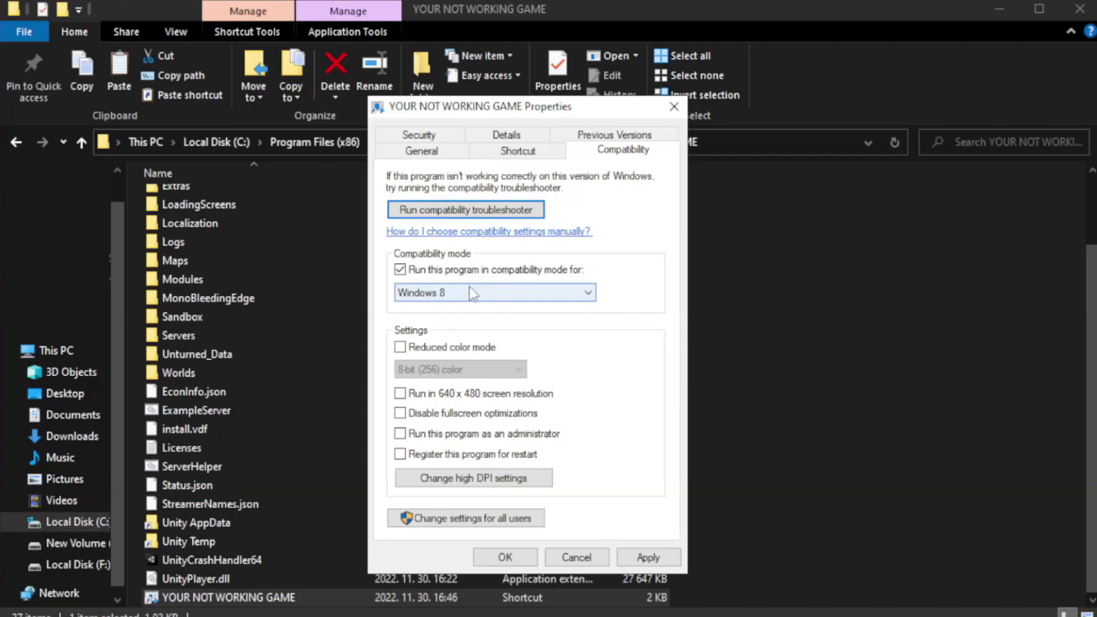
click(469, 290)
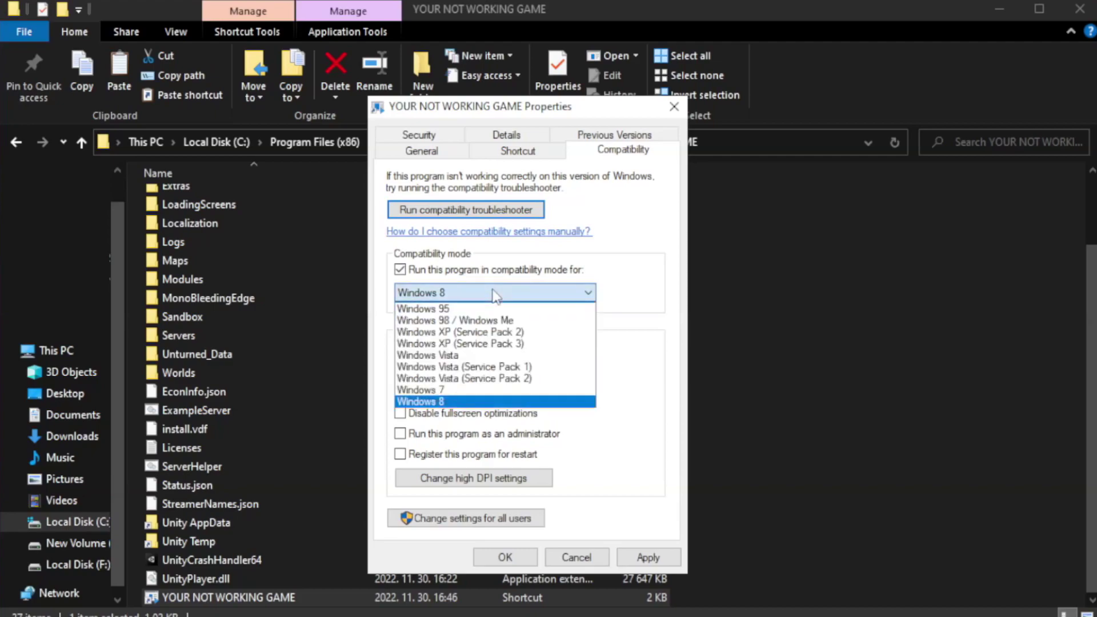
click(465, 402)
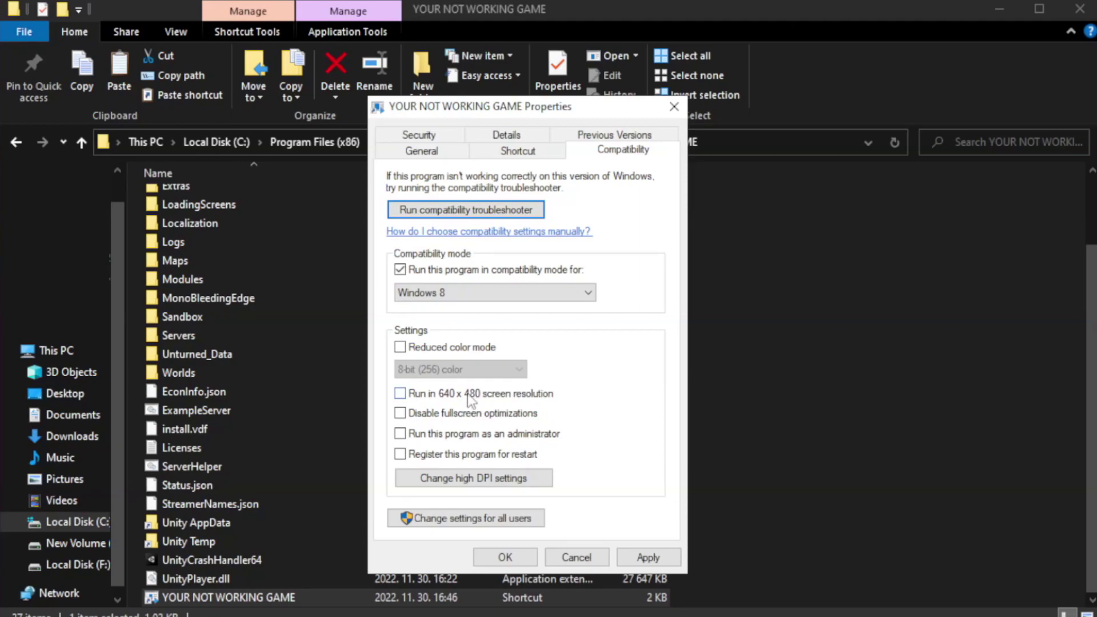
click(429, 421)
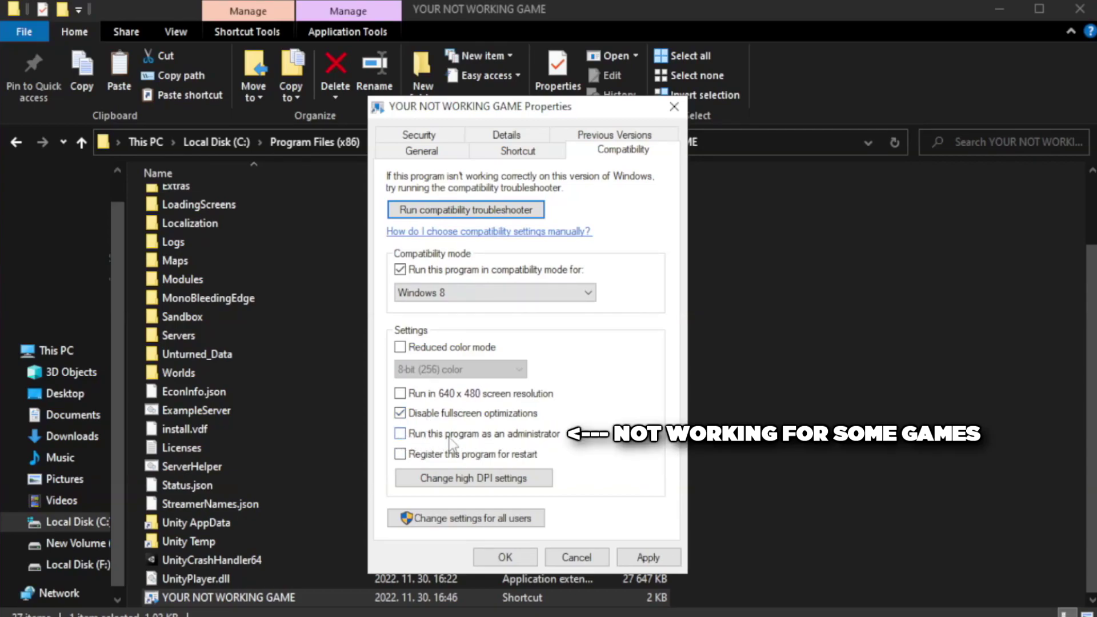
click(432, 444)
click(643, 561)
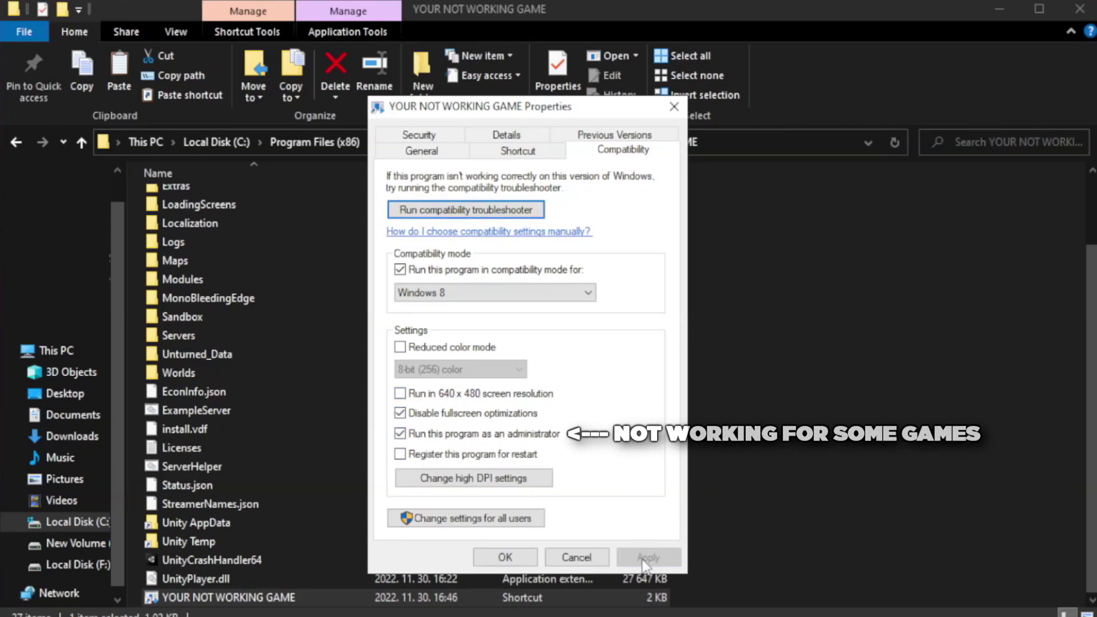
click(504, 561)
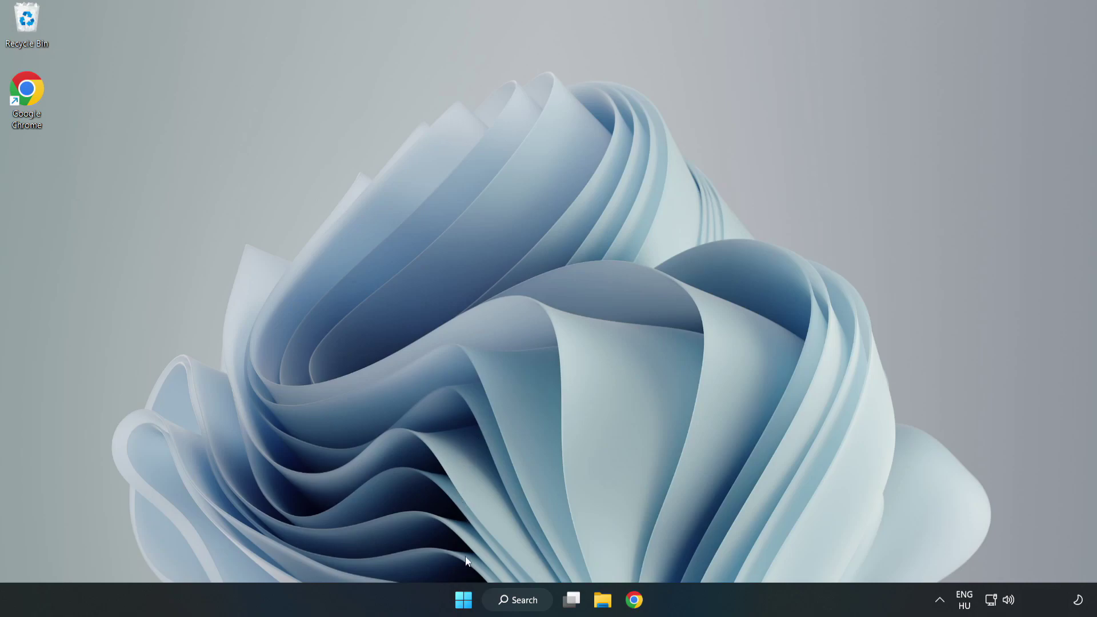
- Disable Cortana, Microsoft Edge, Microsoft Teams and Phone Link in Task Manager's Startup list
right_click(466, 605)
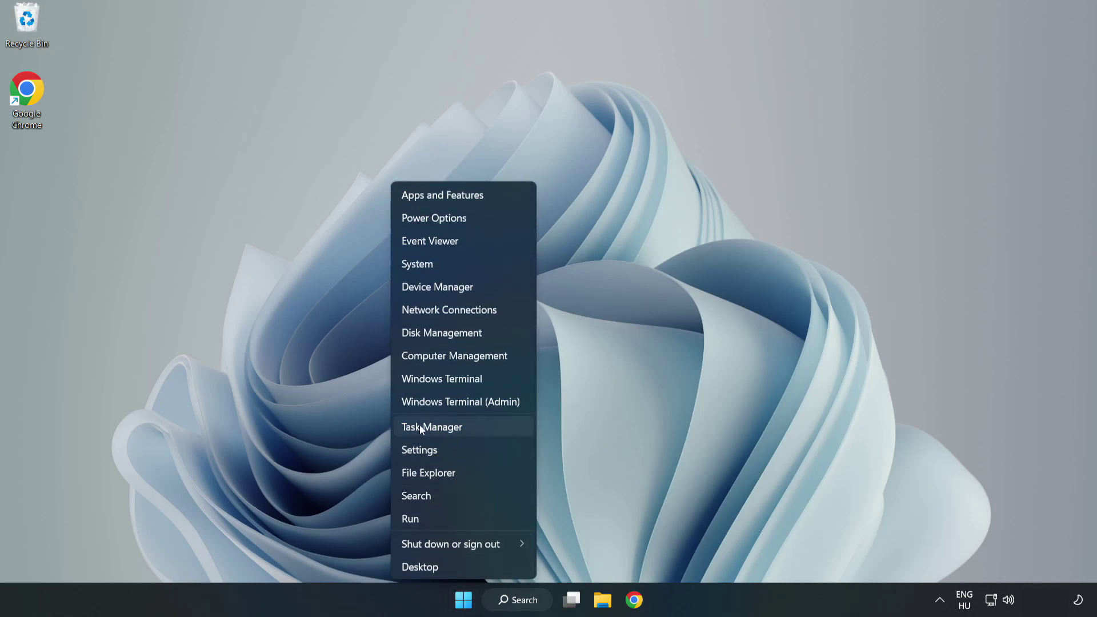
click(462, 428)
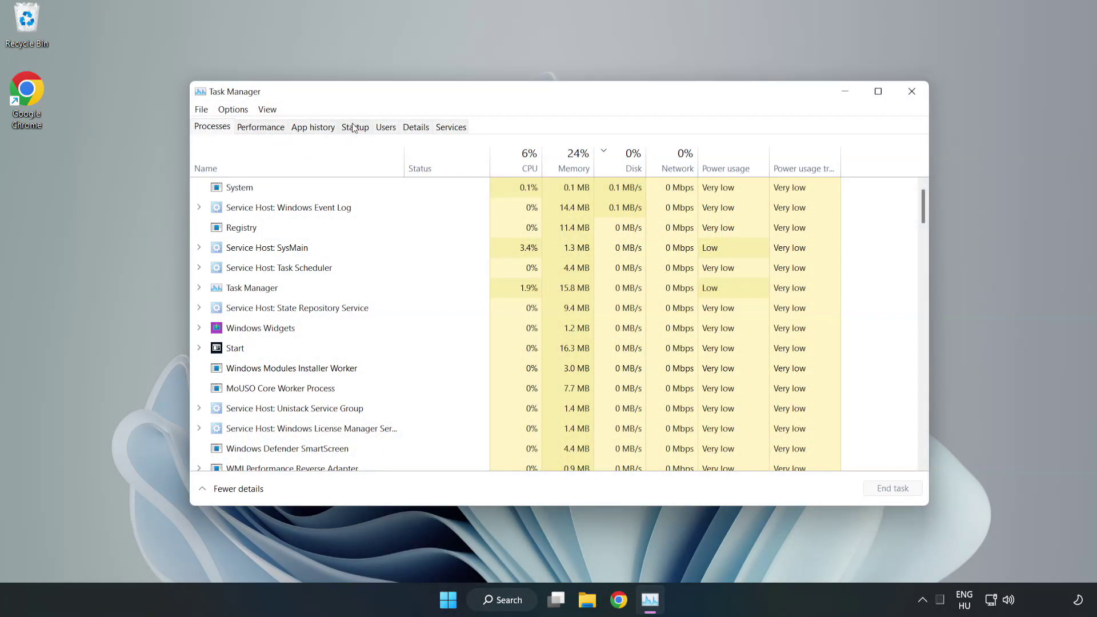
click(356, 129)
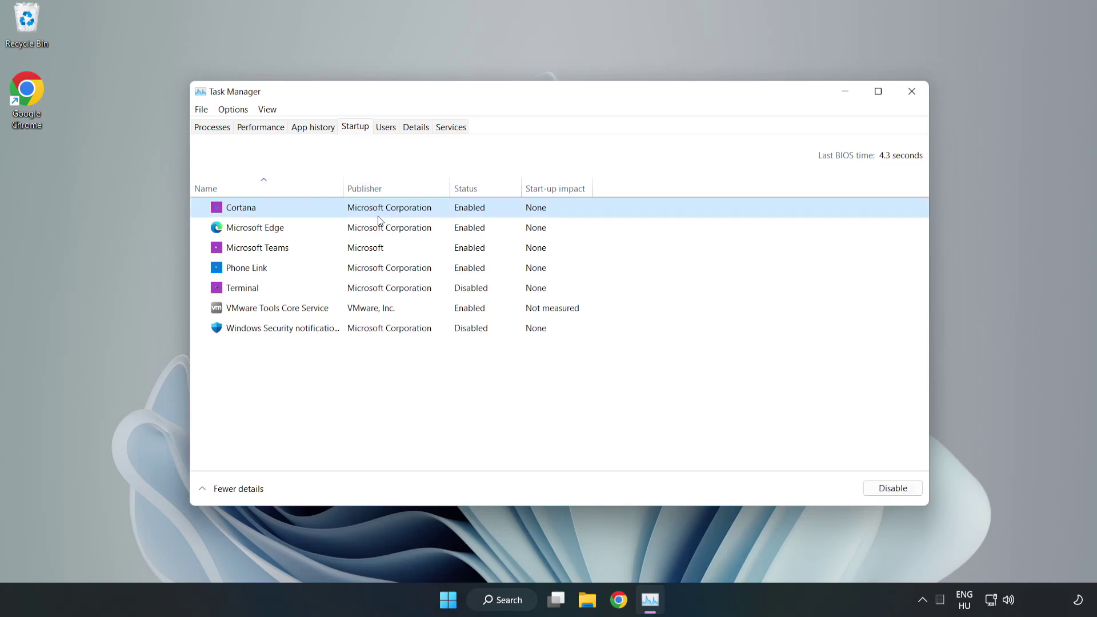
click(887, 489)
click(474, 226)
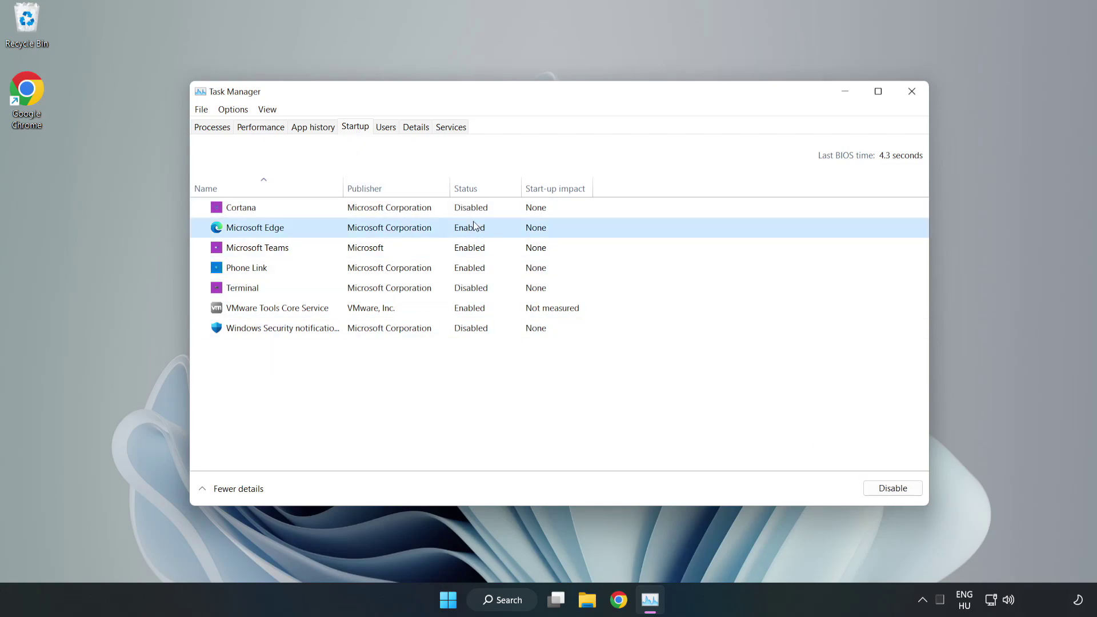
click(891, 489)
click(411, 247)
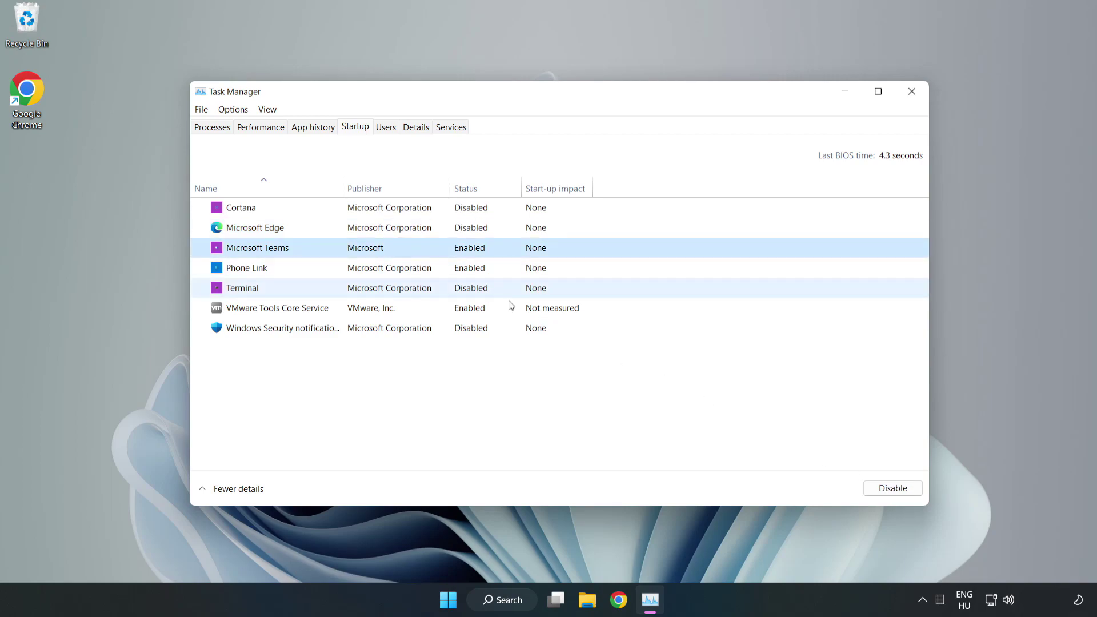
click(887, 489)
click(366, 270)
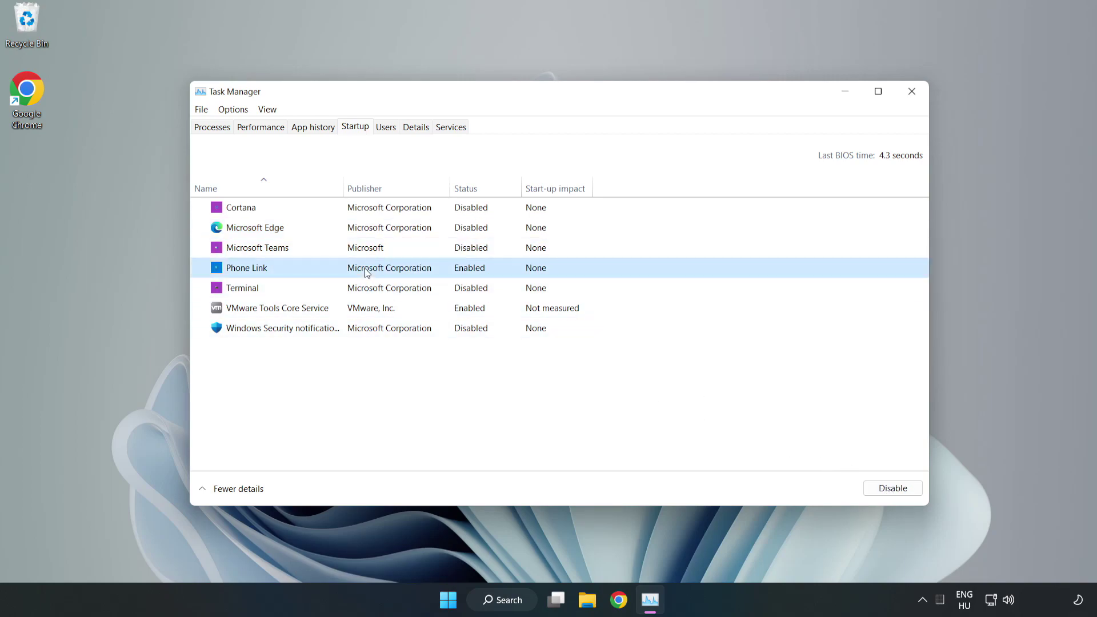
click(912, 492)
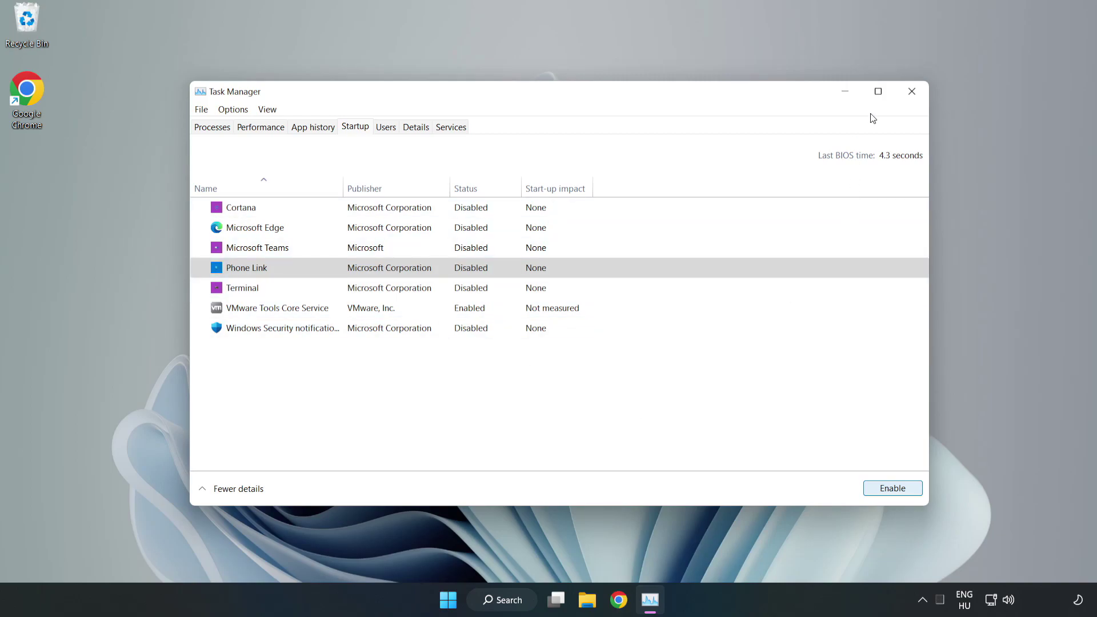
- Close Task Manager and launch Command Prompt as administrator by searching 'cmd'
click(912, 92)
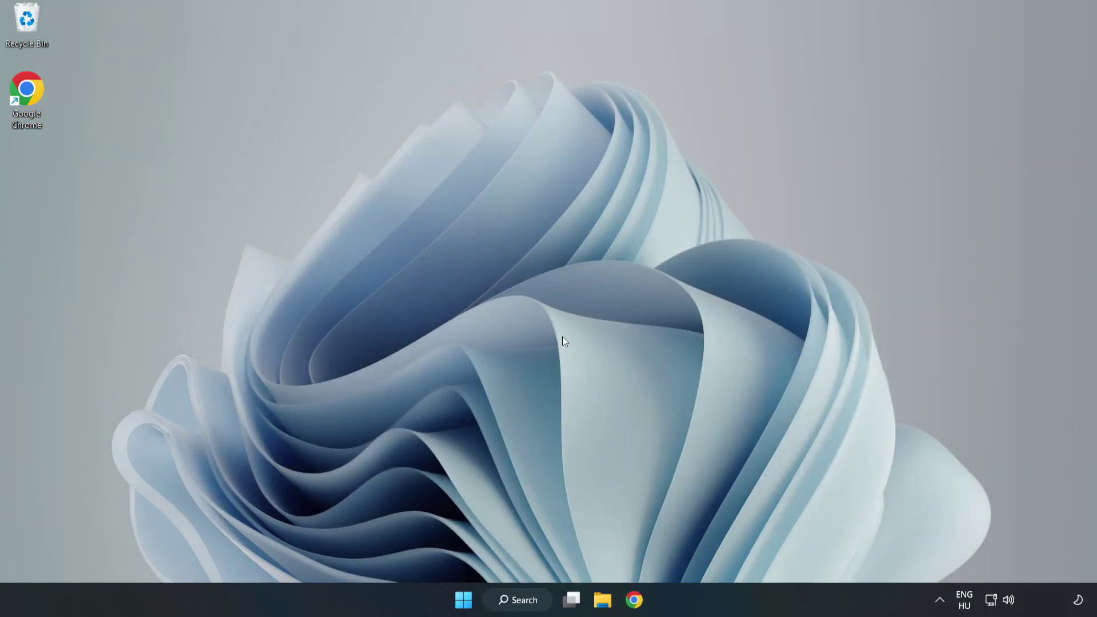
click(534, 597)
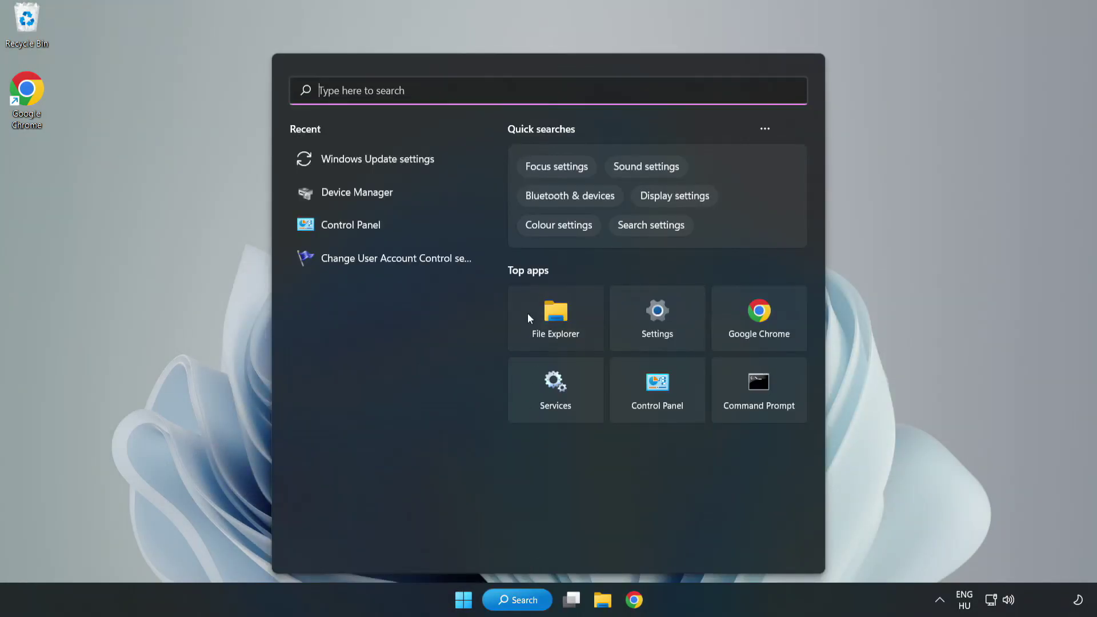
text(cmd)
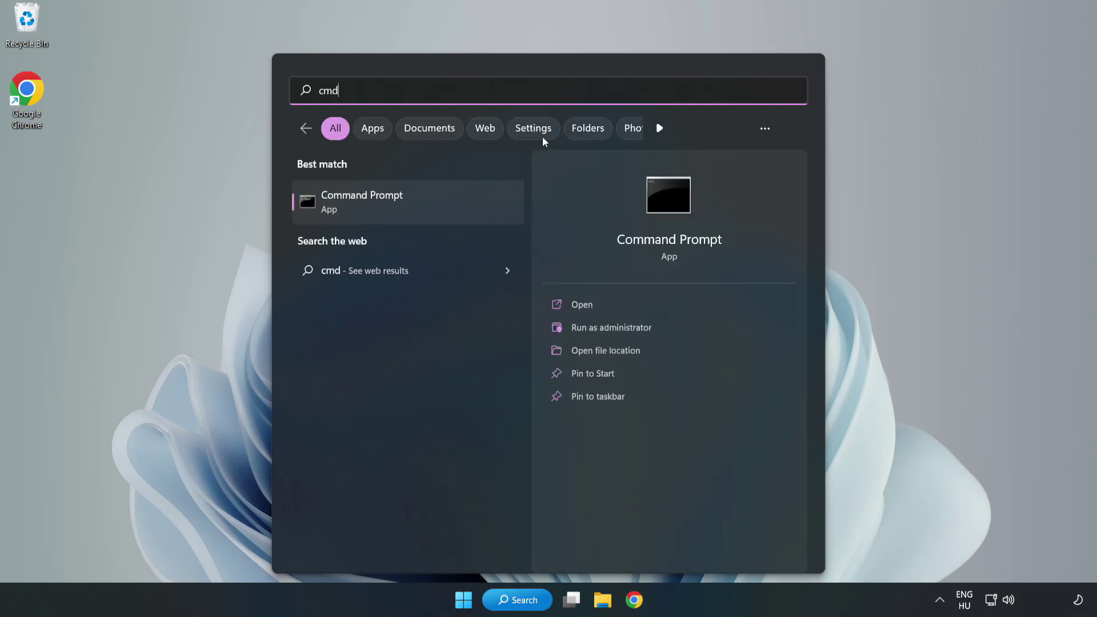
right_click(432, 208)
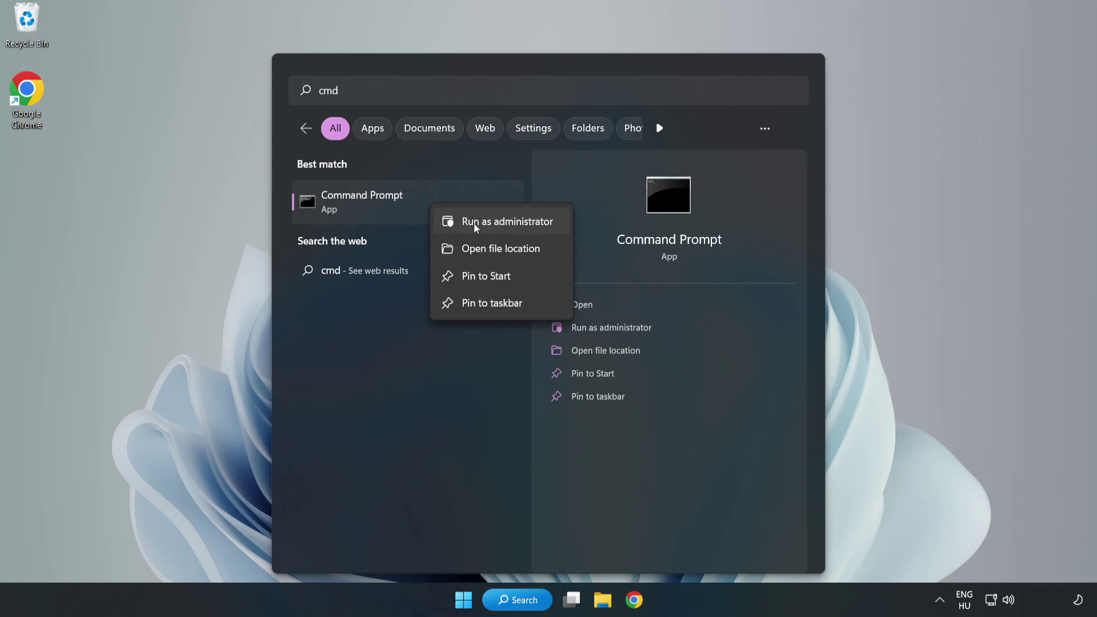
click(474, 223)
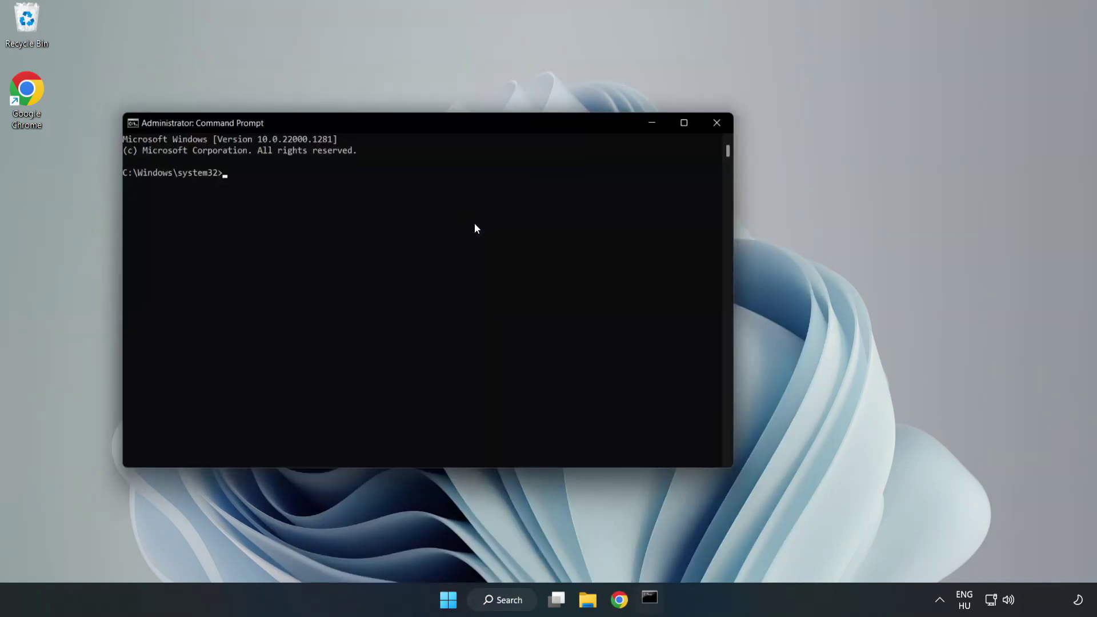
- Run sfc /scannow and close Command Prompt after it reports no integrity violations
drag(437, 123, 558, 125)
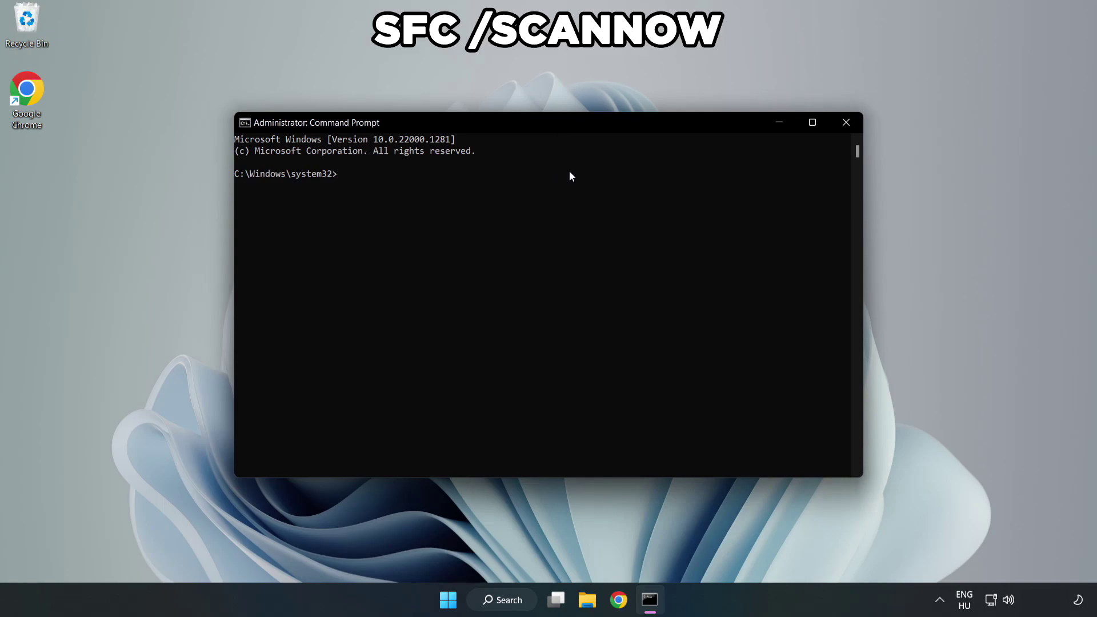
text(sfc /scannow)
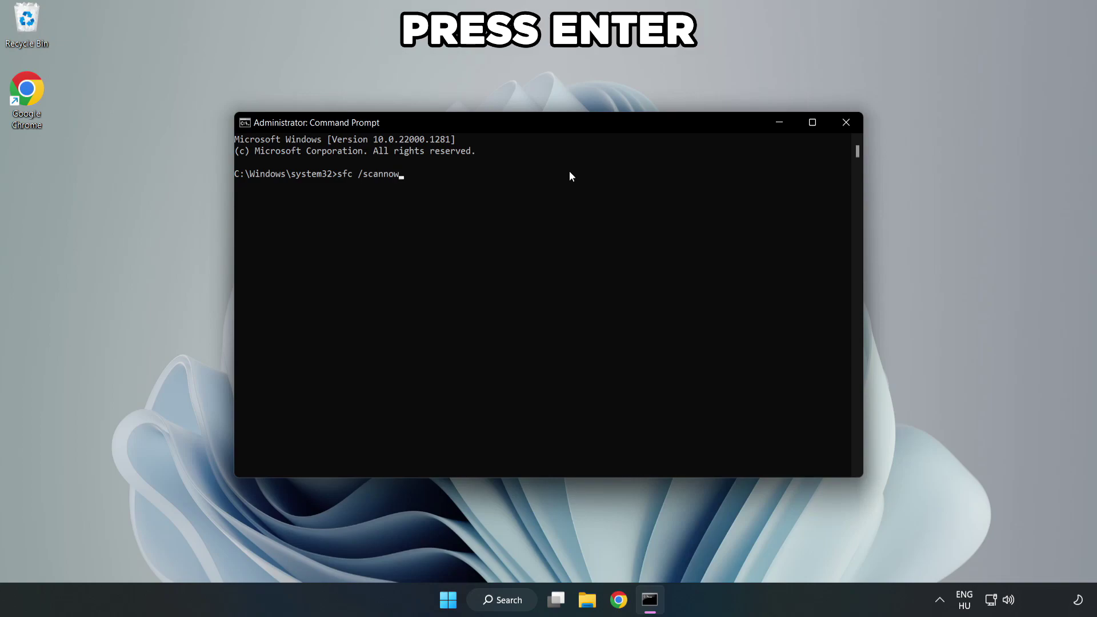
key(Return)
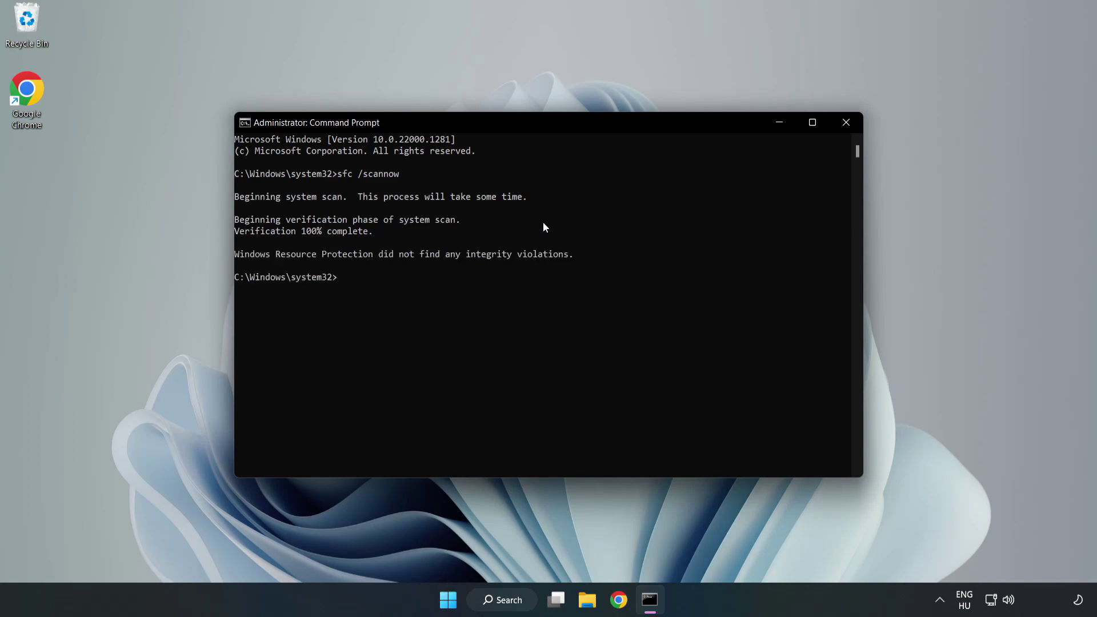
click(846, 124)
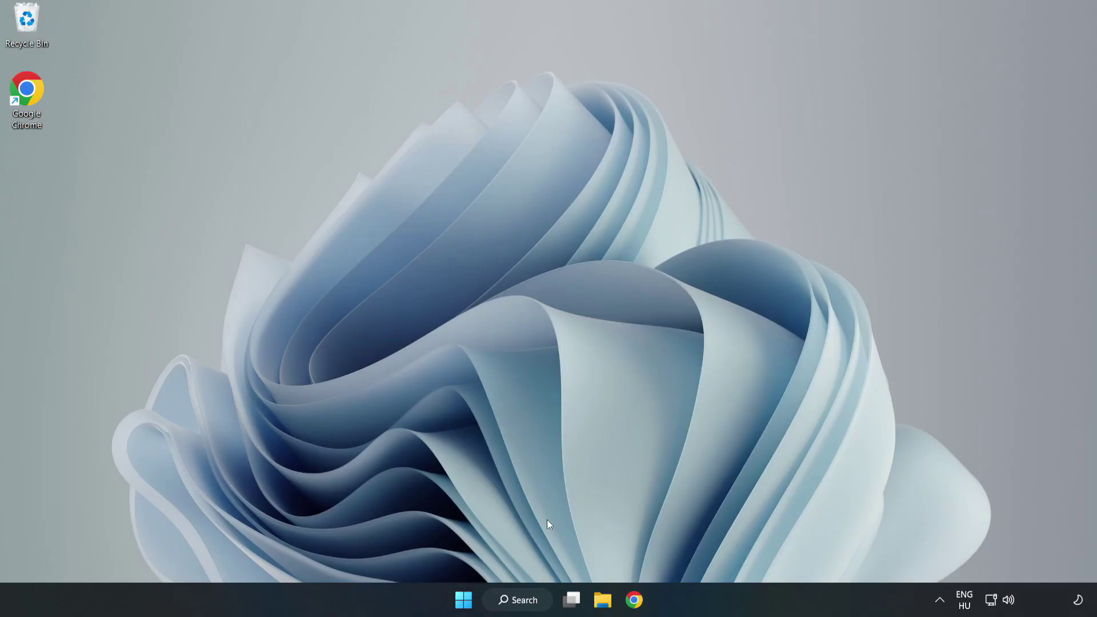
- Search for 'security' and launch the Windows Security app
click(524, 601)
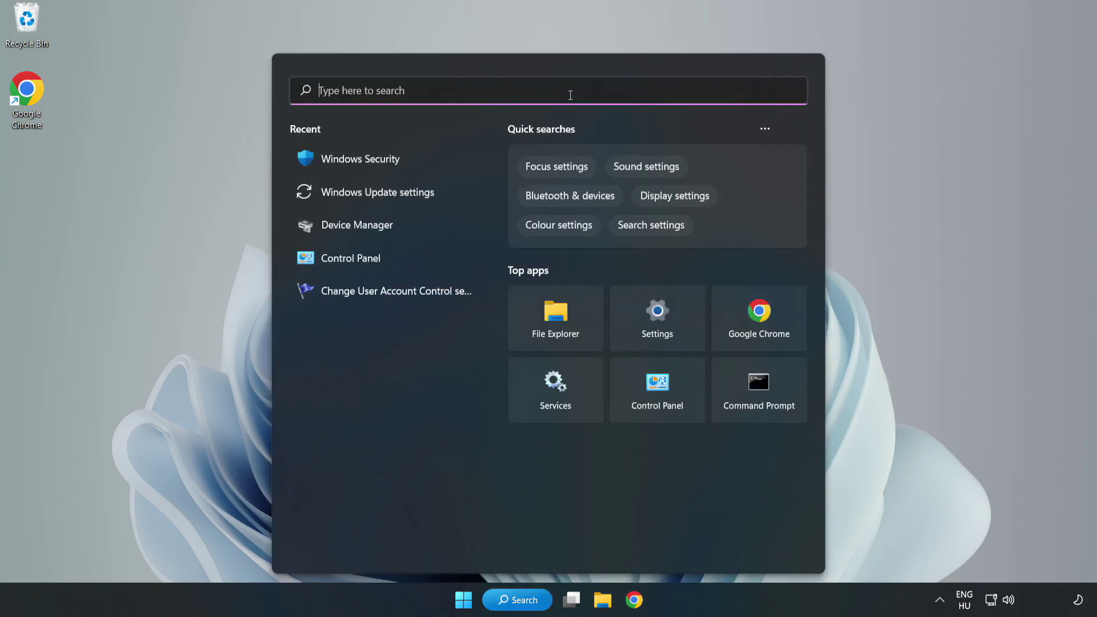
text(secu)
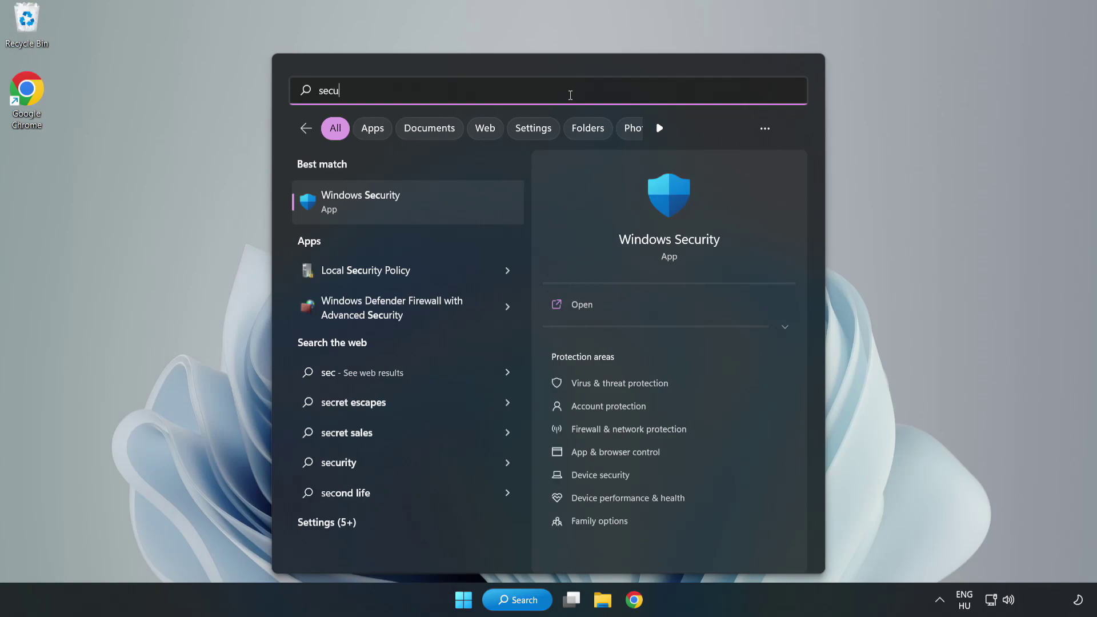
text(rity)
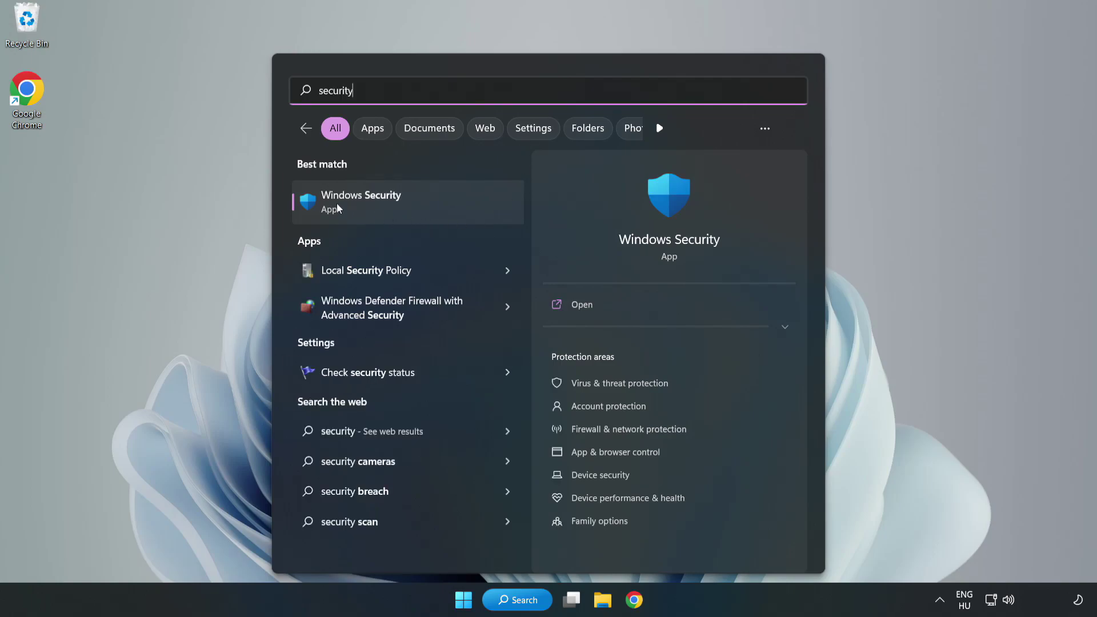
click(398, 212)
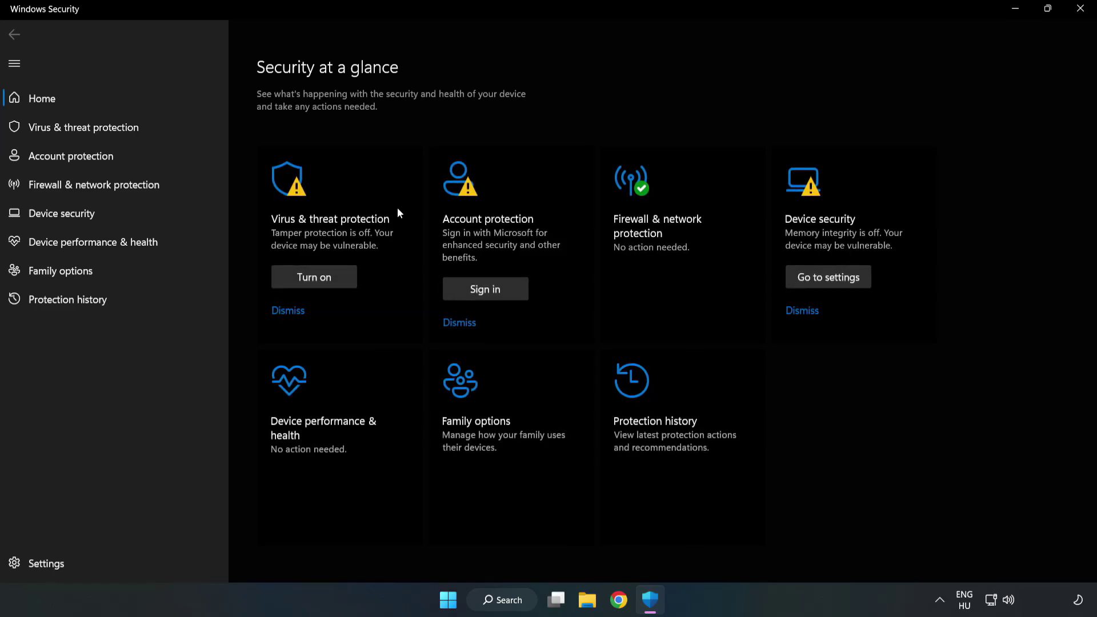
- Open the Virus & threat protection settings page and scroll down to the Exclusions section
click(71, 132)
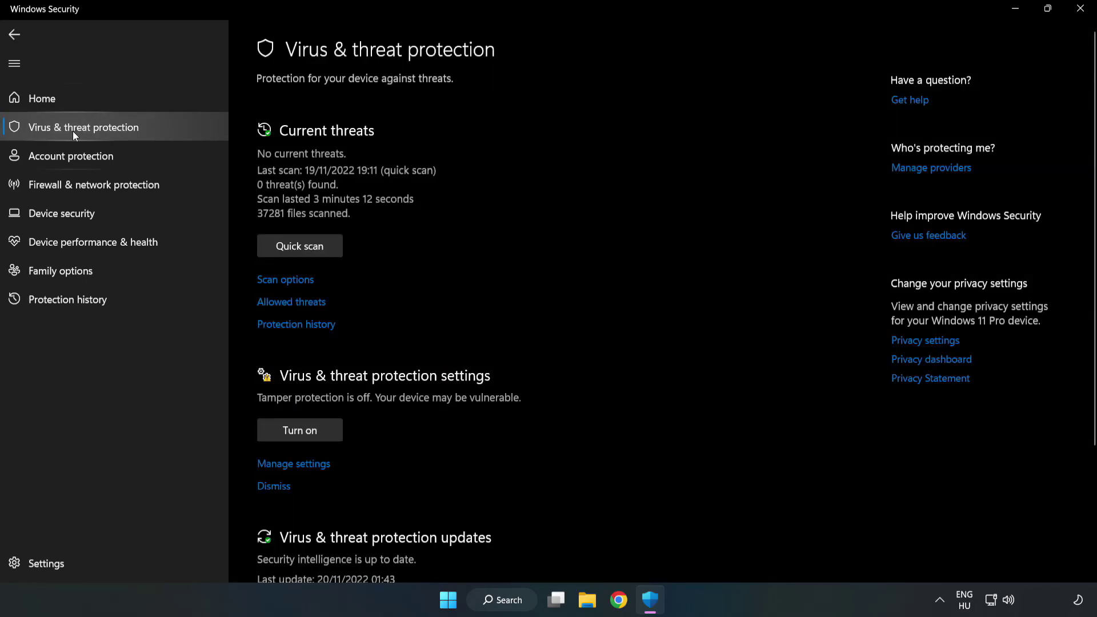
scroll(571, 221, down, 3)
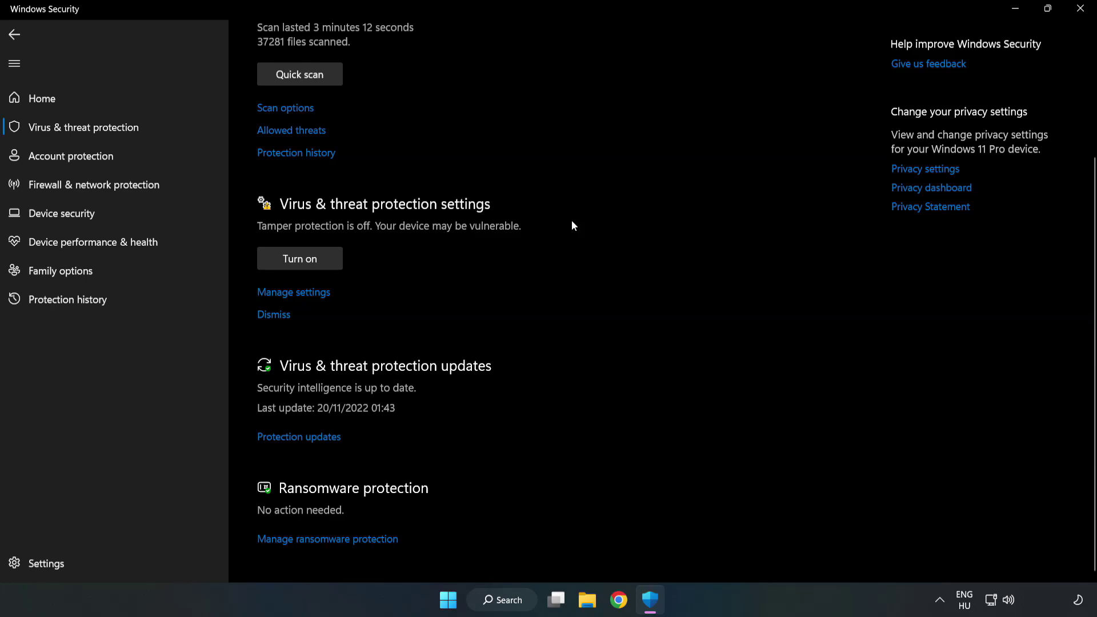
click(300, 294)
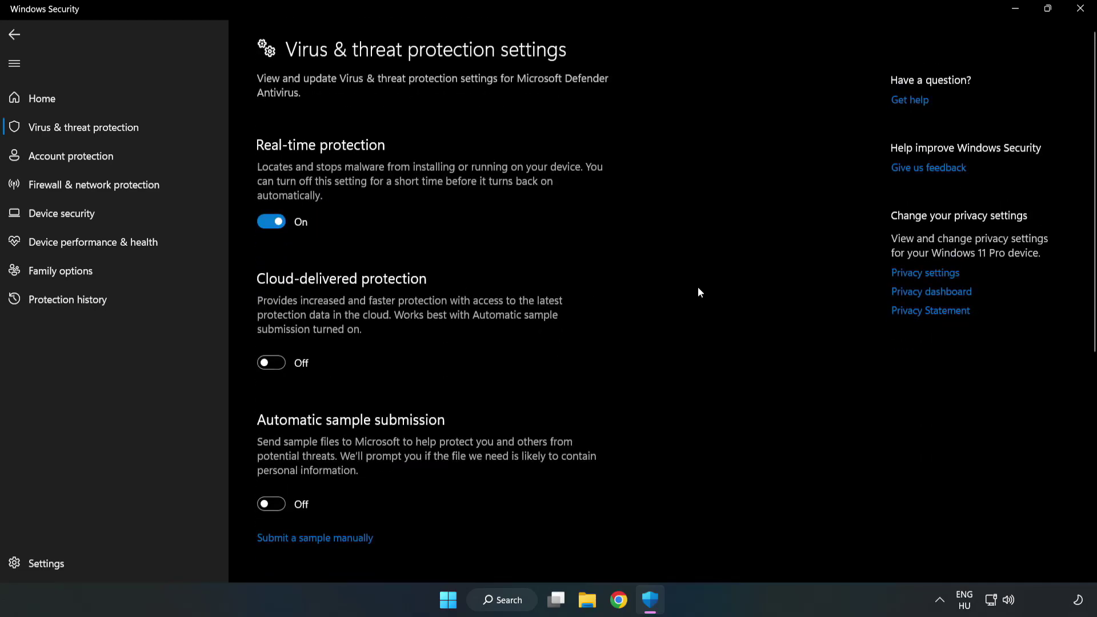
scroll(698, 288, down, 6)
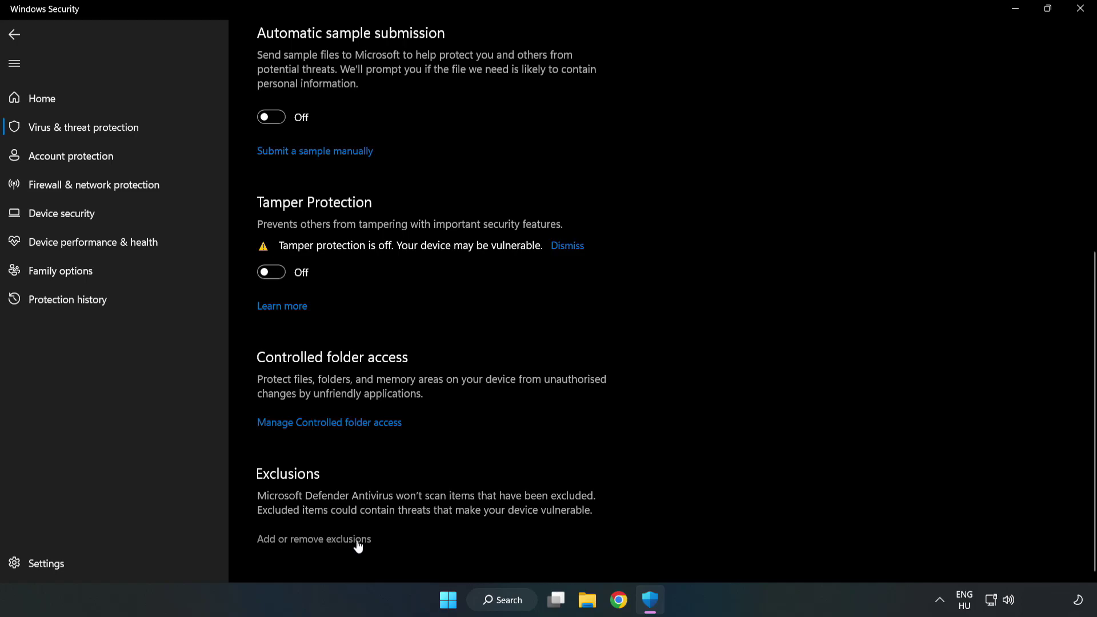
- Add a file exclusion for the NOT WORKING APP shortcut in C:\Program Files (x86), excluding chrome.exe
click(324, 540)
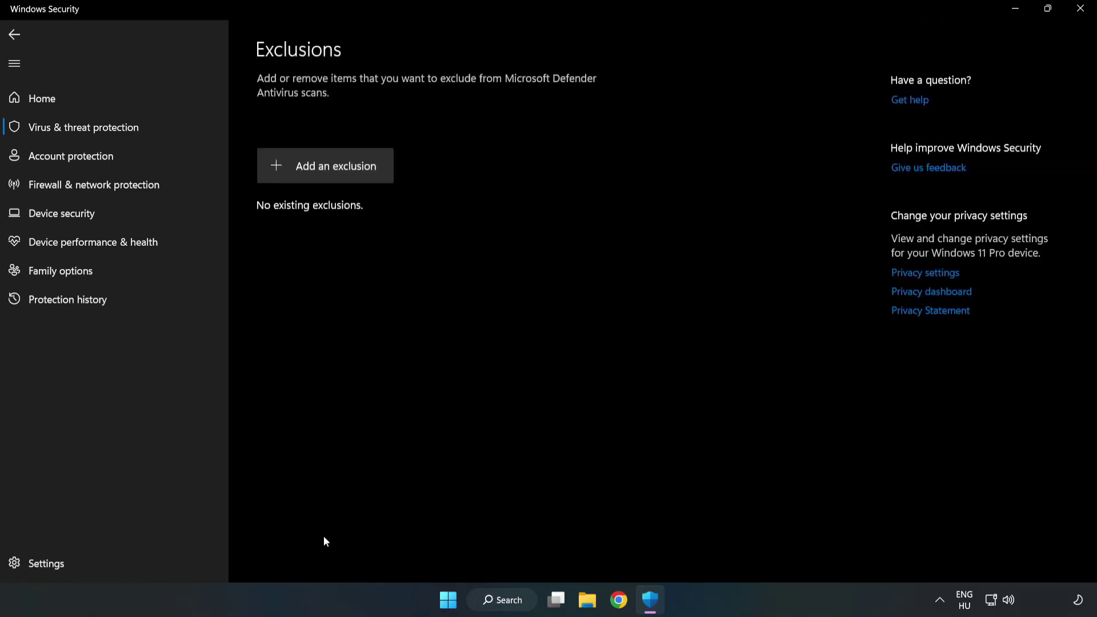
click(335, 171)
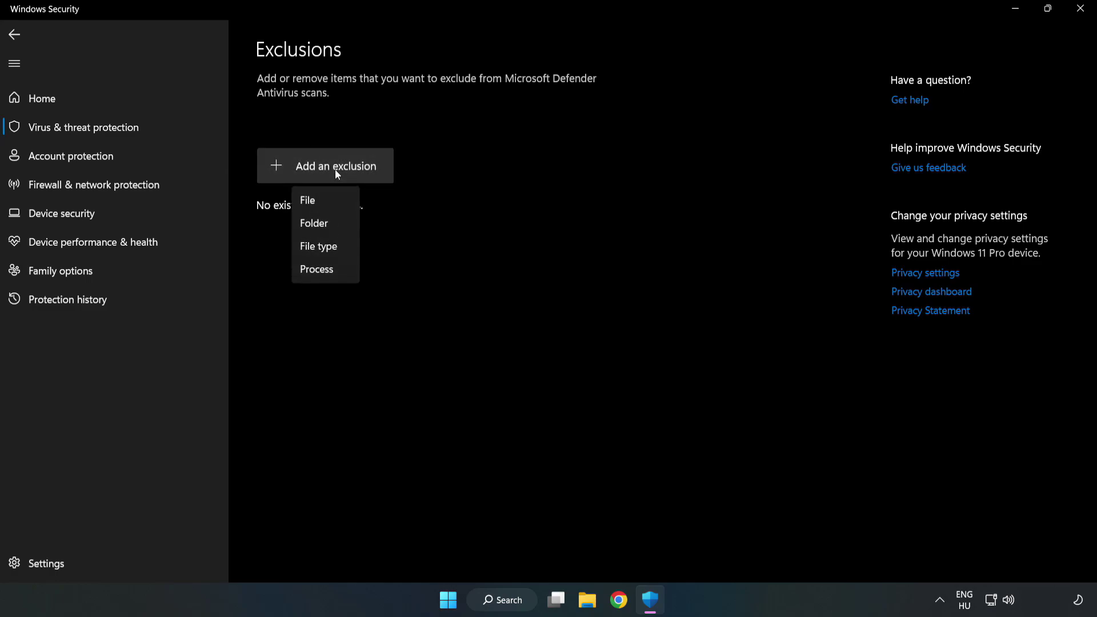
click(312, 201)
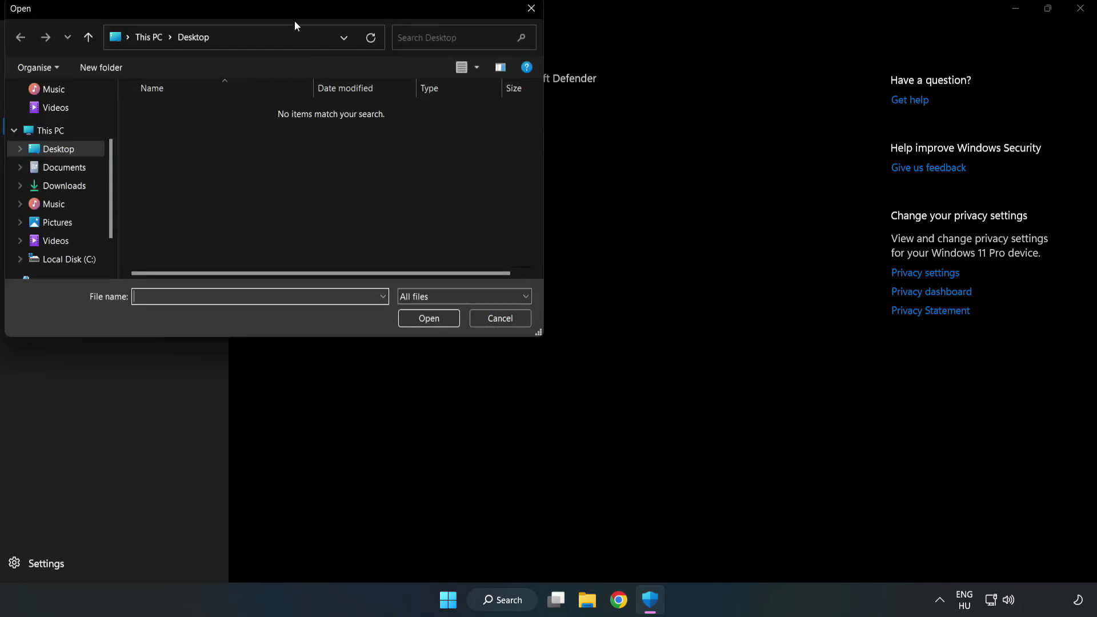
drag(295, 21, 505, 122)
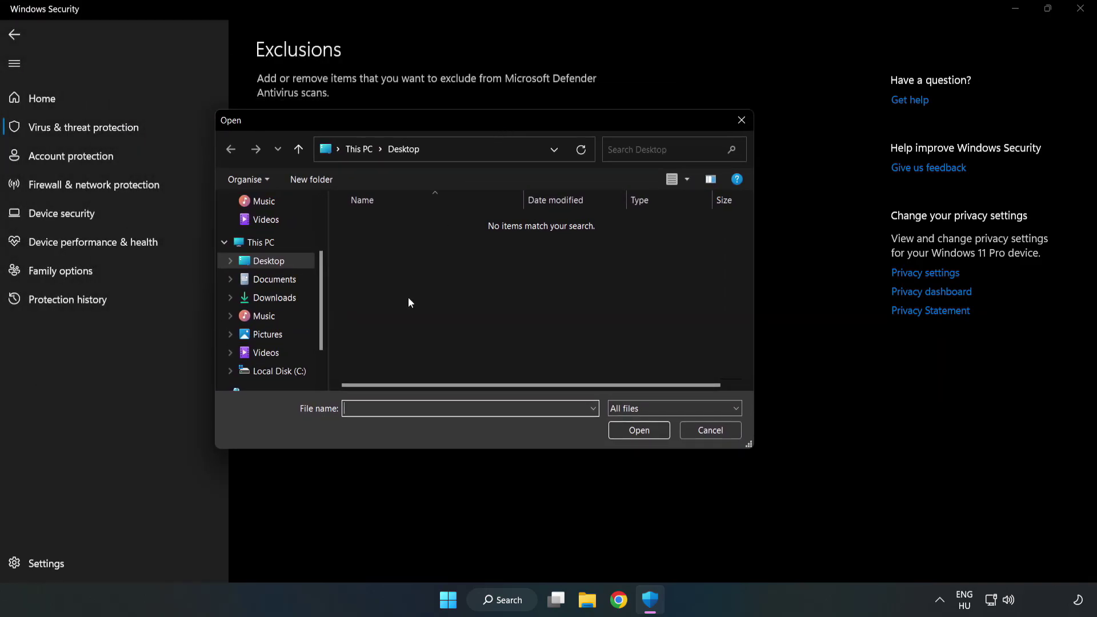
click(280, 371)
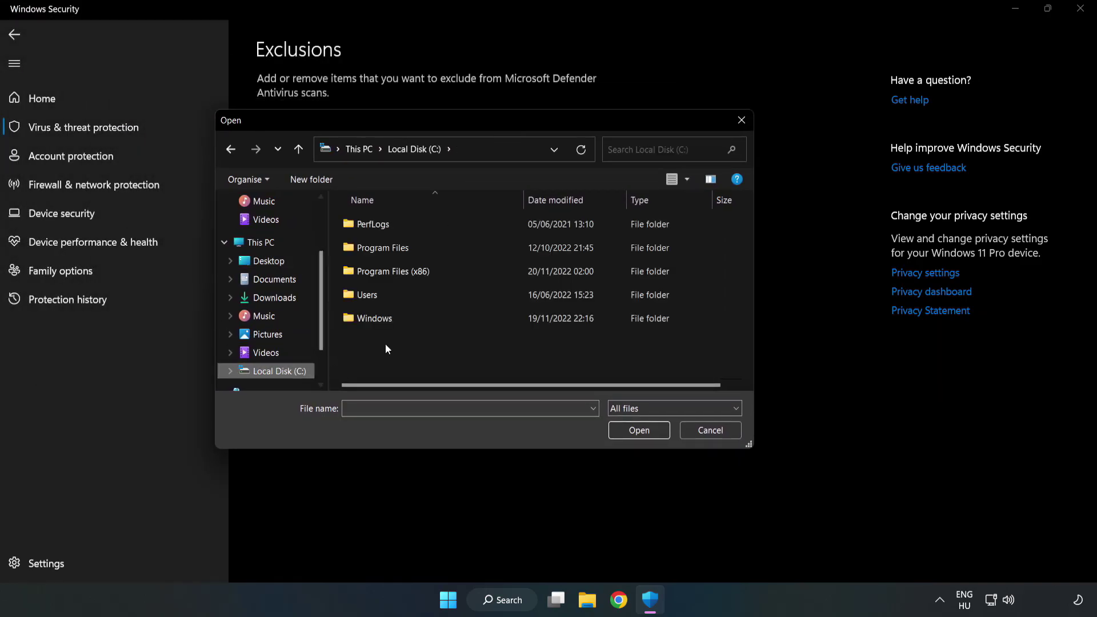
double_click(431, 273)
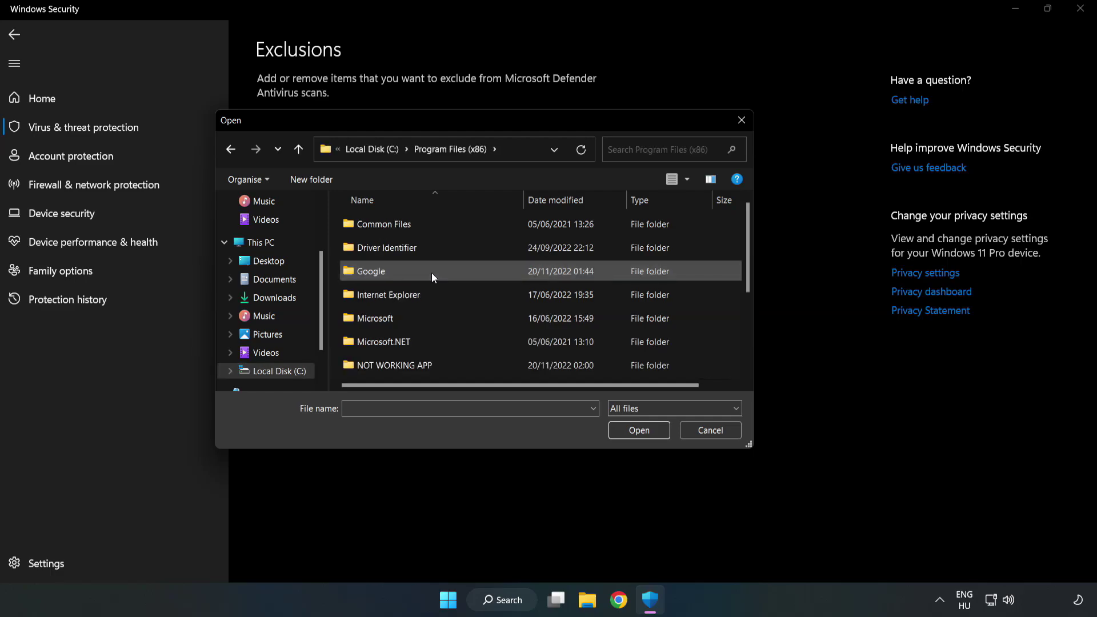
double_click(430, 363)
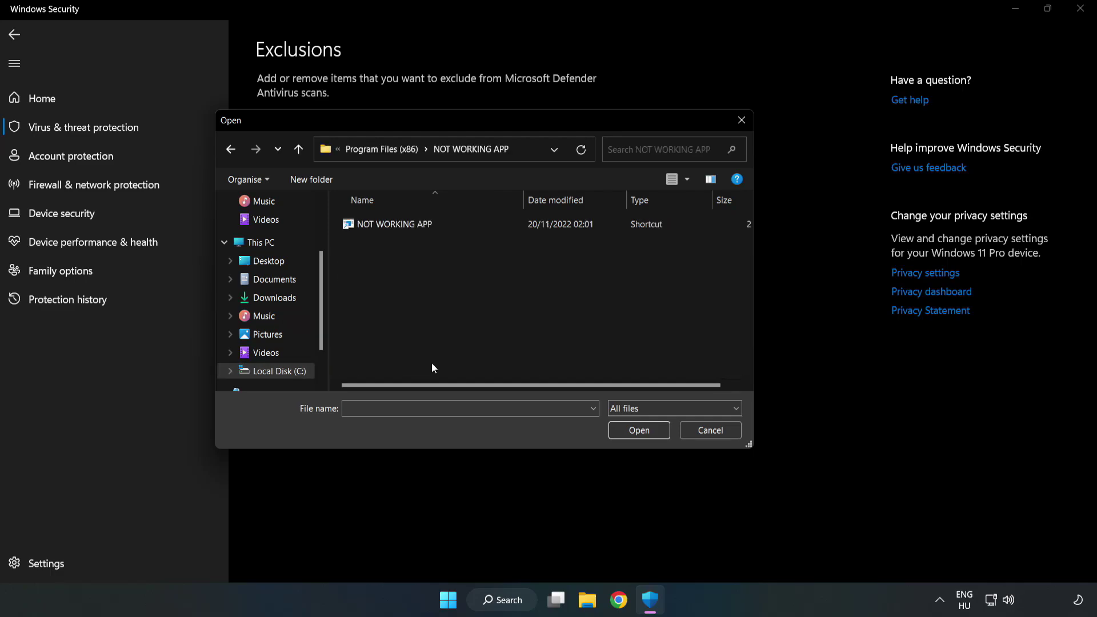
click(386, 224)
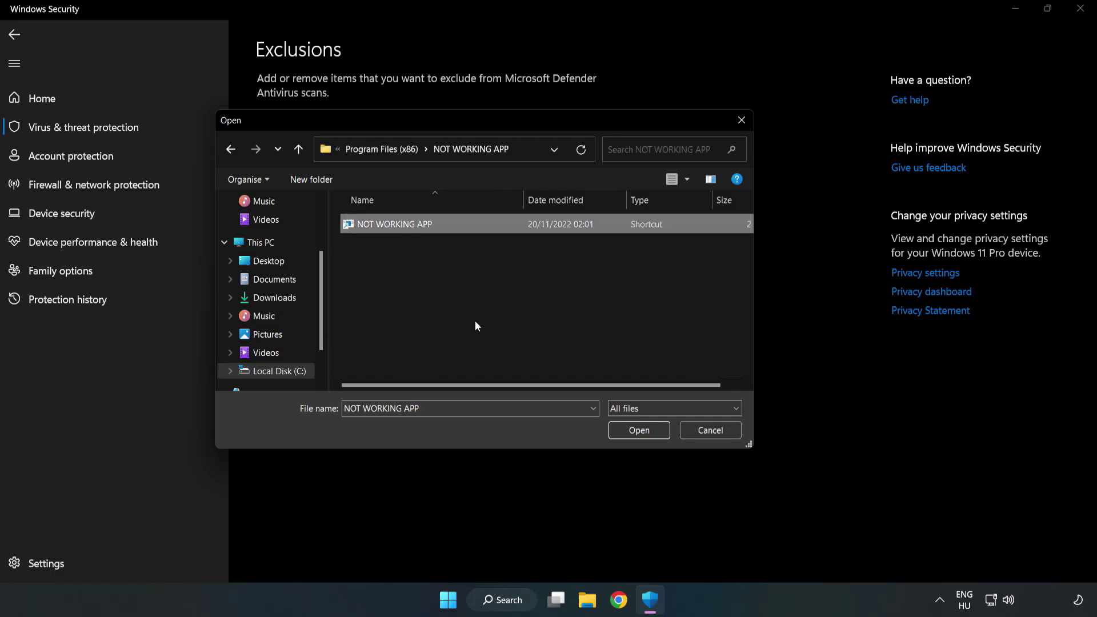
click(639, 432)
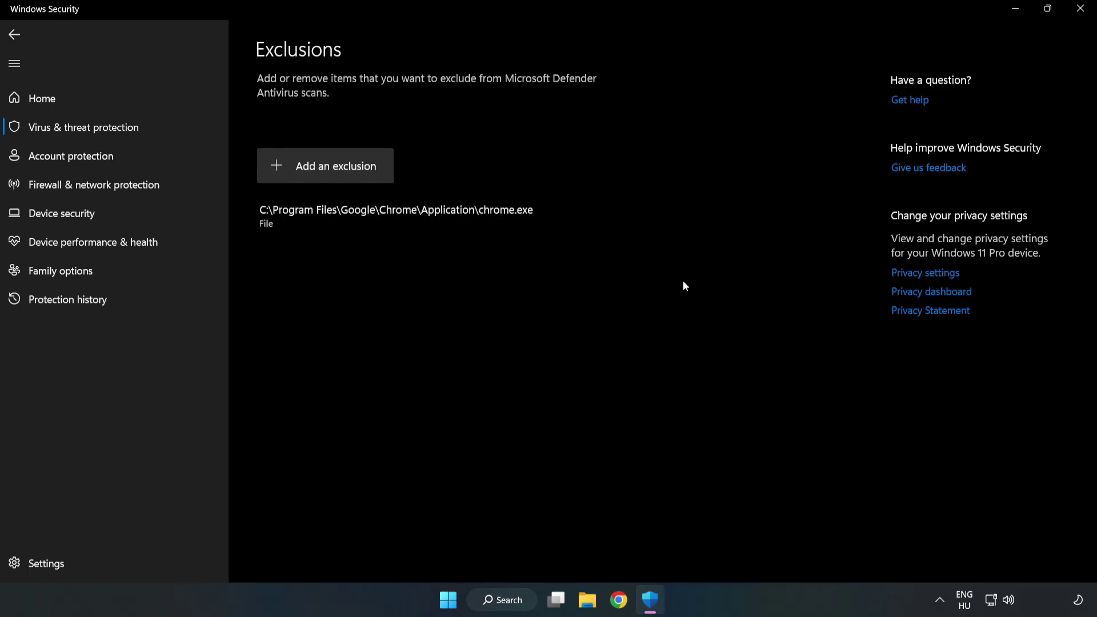
- Close Windows Security and show the Start menu's Sleep, Shut down and Restart options
click(1080, 11)
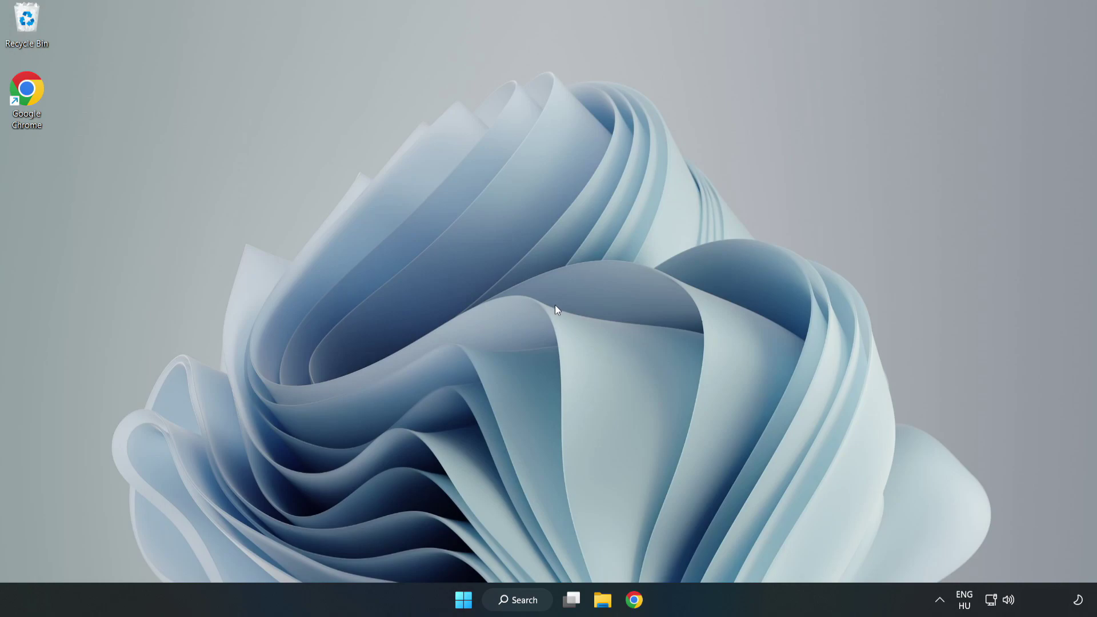
click(463, 599)
click(731, 550)
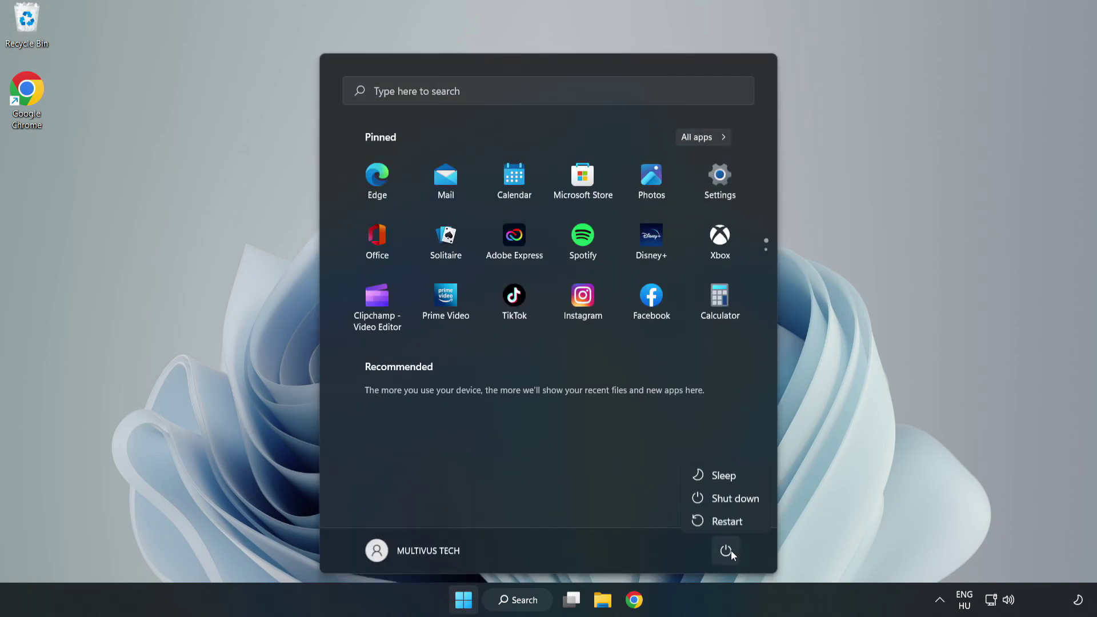